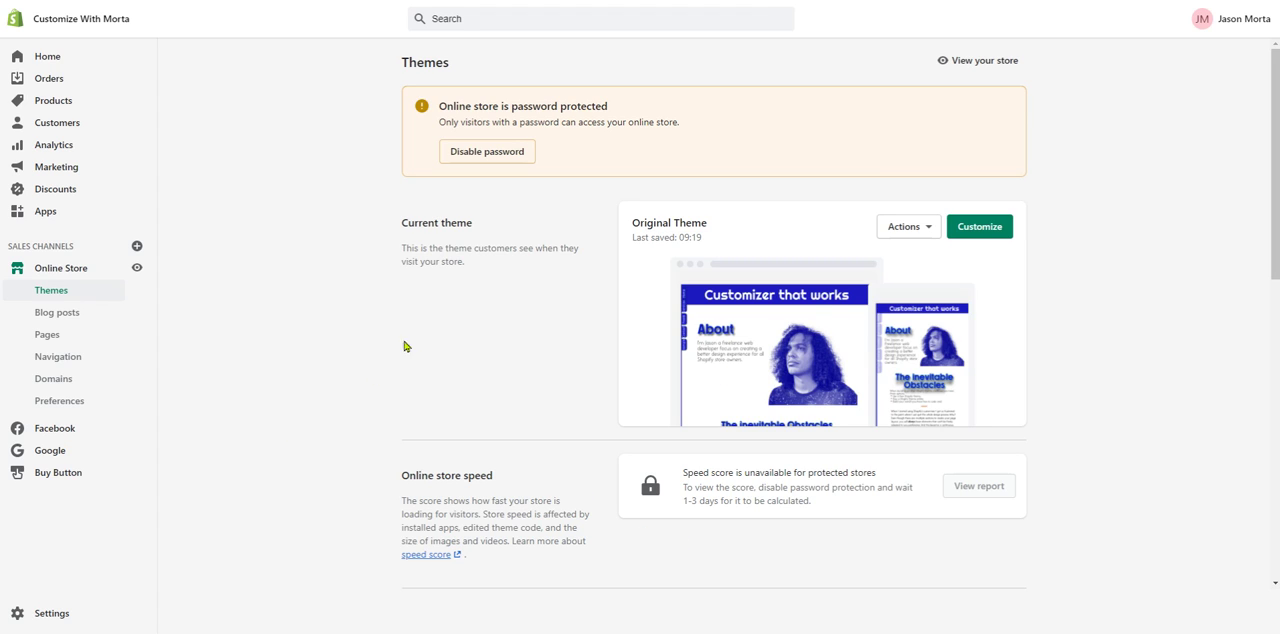
# - Open the form for adding a new staff member from the store's users and permissions settings
pyautogui.click(42, 617)
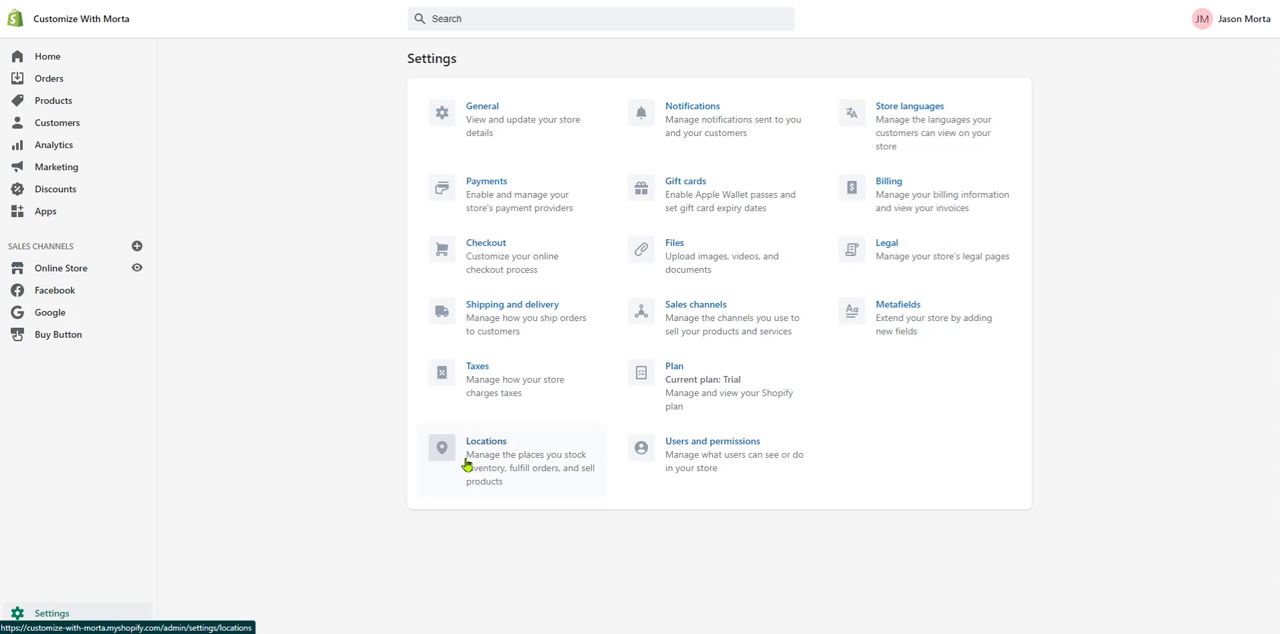
pyautogui.click(745, 459)
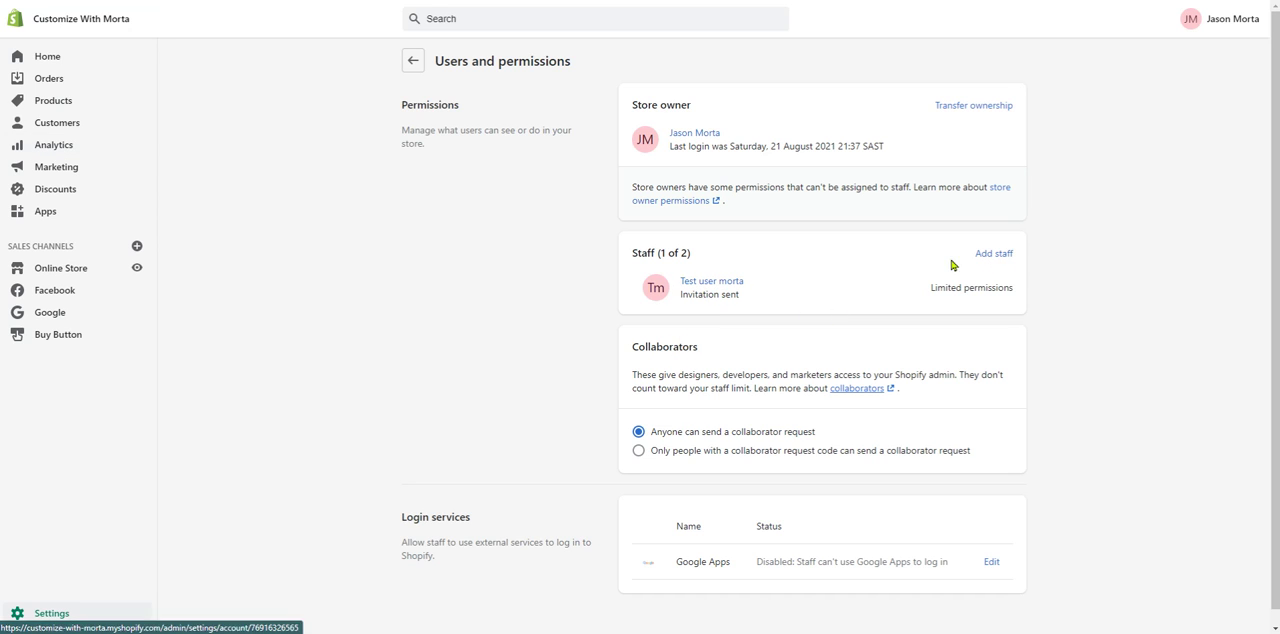
pyautogui.click(994, 253)
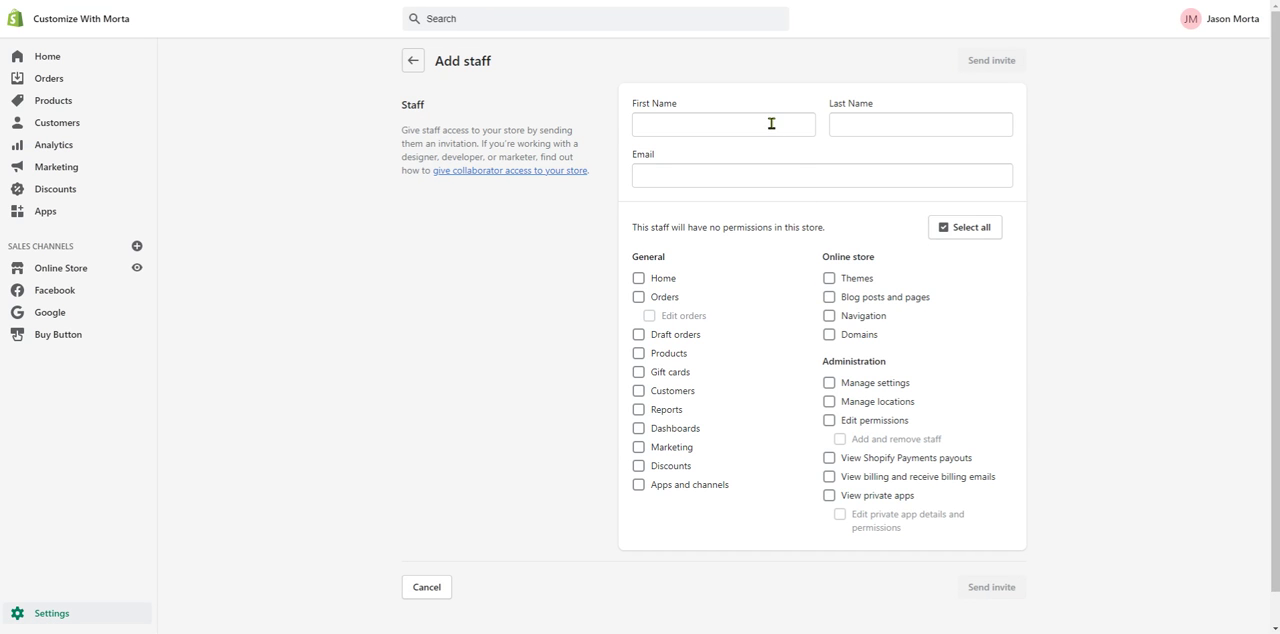
# - Grant the new staff member Themes, Blog posts and pages, and Navigation permissions, and leave the form without sending the invite
pyautogui.click(897, 173)
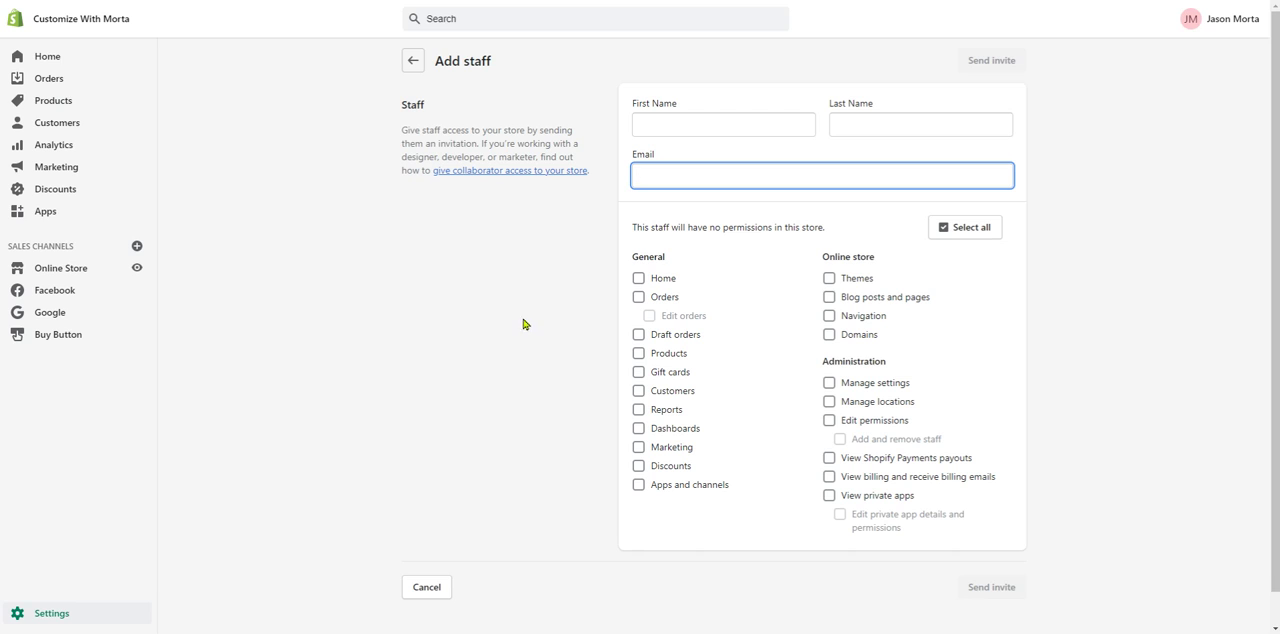
pyautogui.click(829, 278)
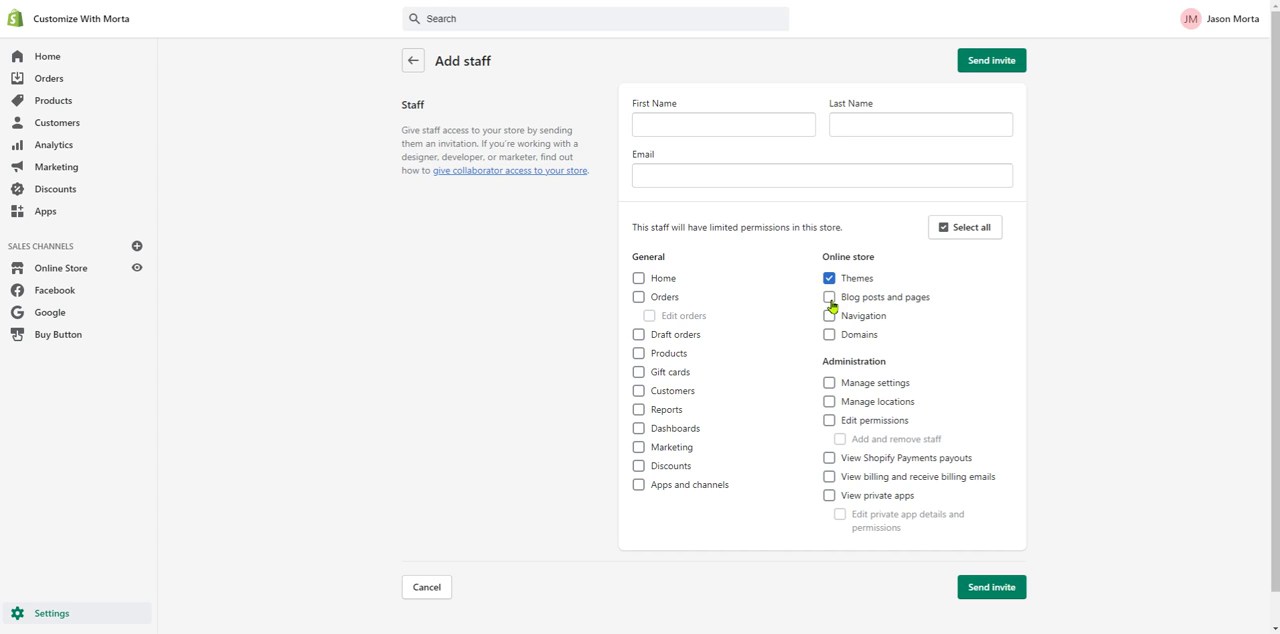
pyautogui.click(829, 298)
pyautogui.click(829, 316)
pyautogui.click(413, 60)
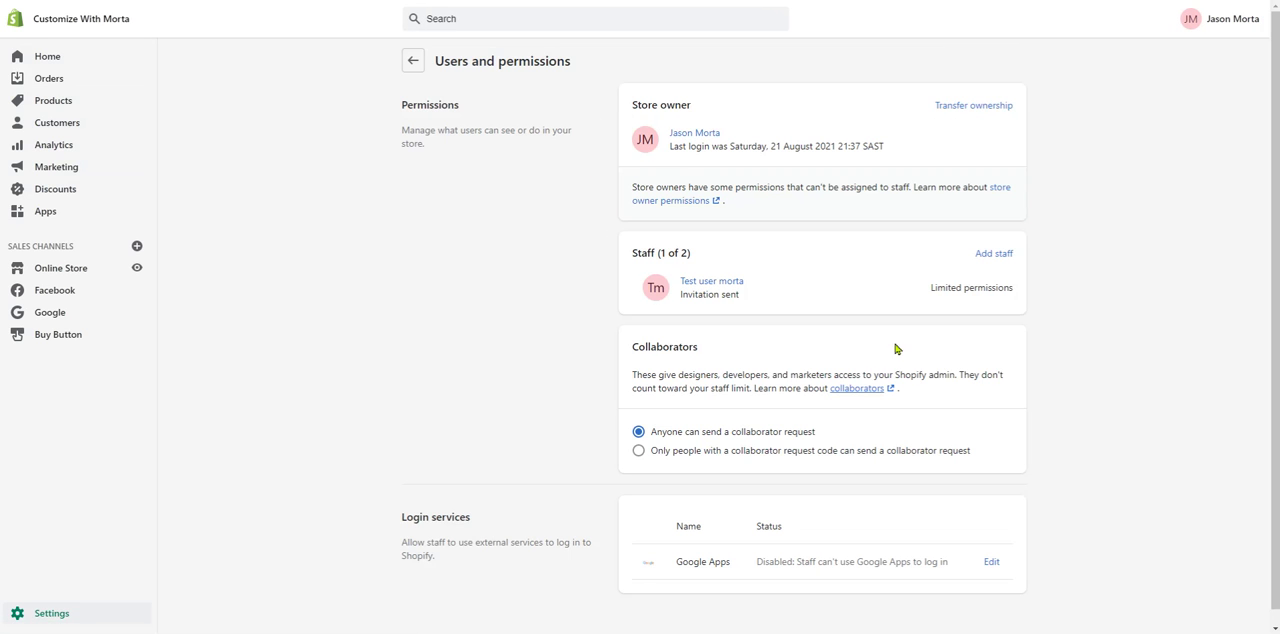
# - Review the invited staff member's profile, store permissions and access removal option, and return to the store settings
pyautogui.click(718, 284)
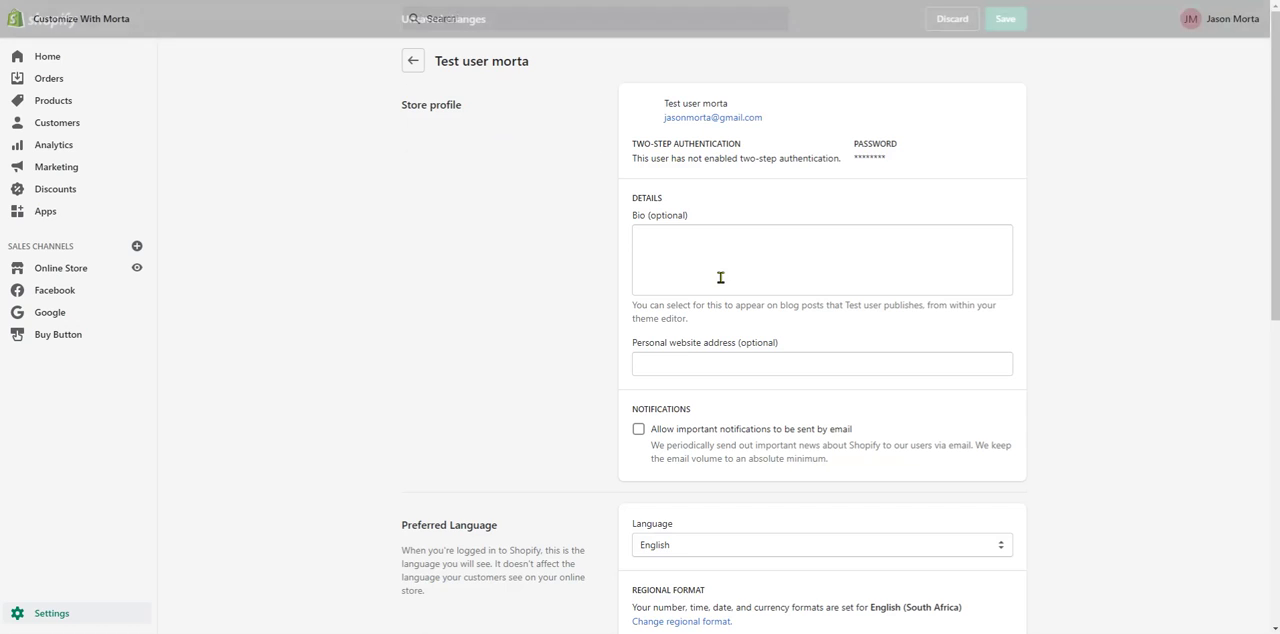
pyautogui.moveTo(1272, 57); pyautogui.dragTo(1270, 238)
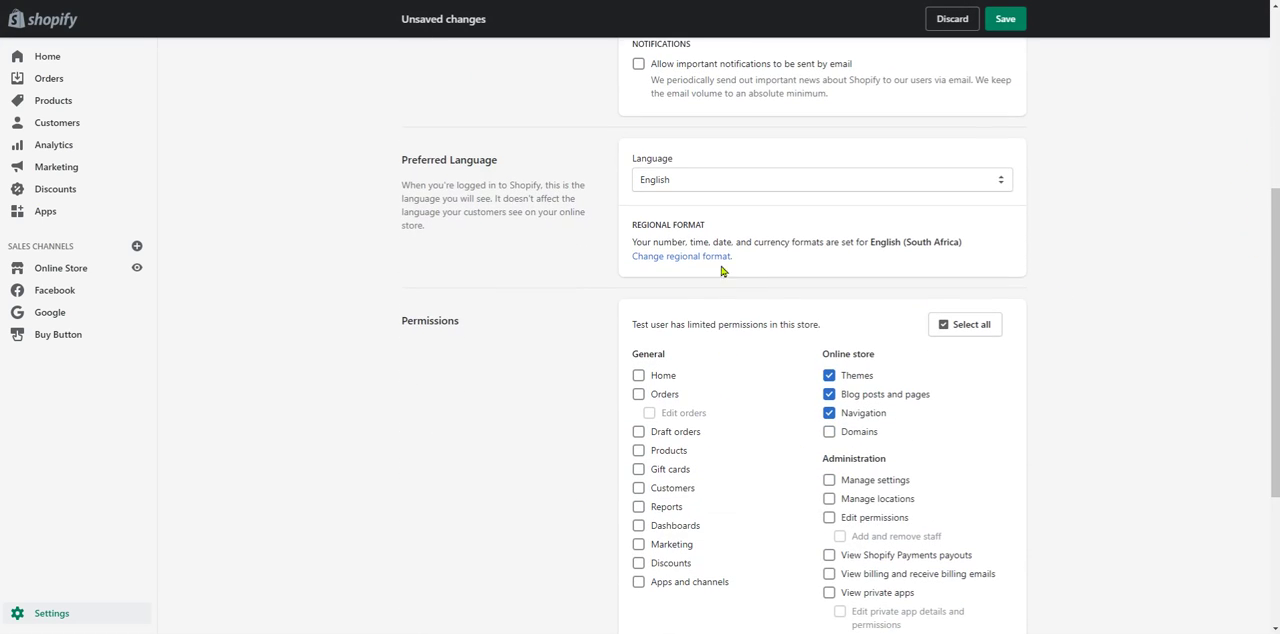
pyautogui.scroll(-3, 846, 491)
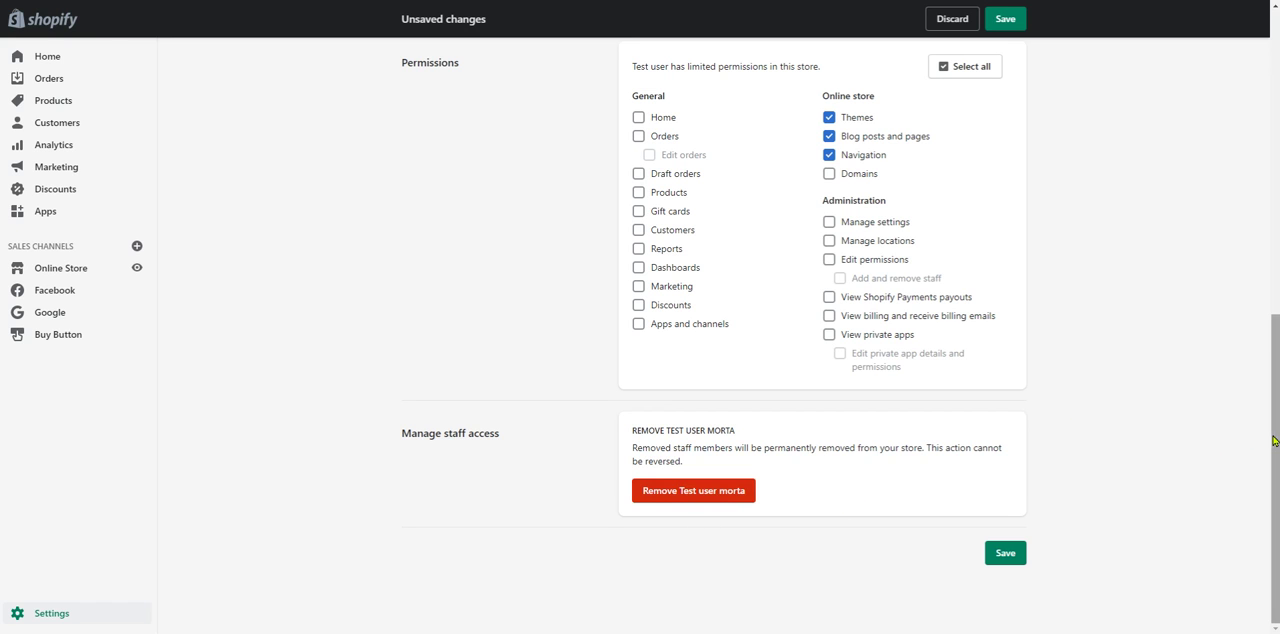
pyautogui.moveTo(1275, 441); pyautogui.dragTo(1250, 118)
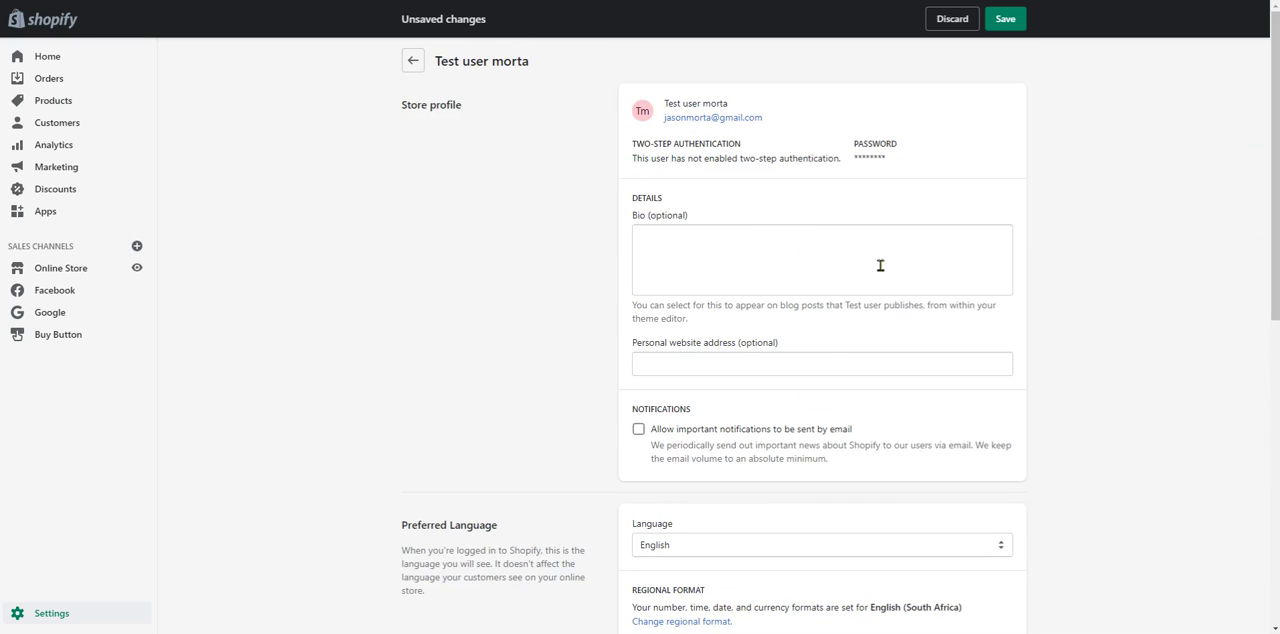
pyautogui.click(60, 614)
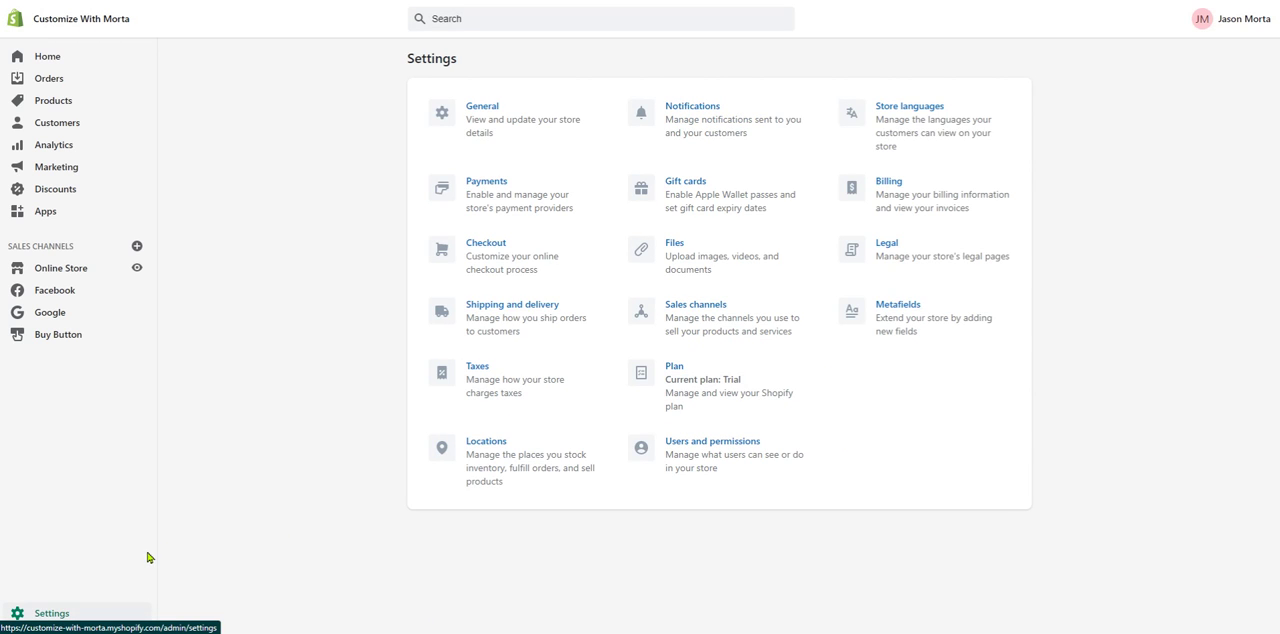
# - Go to the online store's themes and check the actions available for Client Theme in the theme library
pyautogui.click(63, 268)
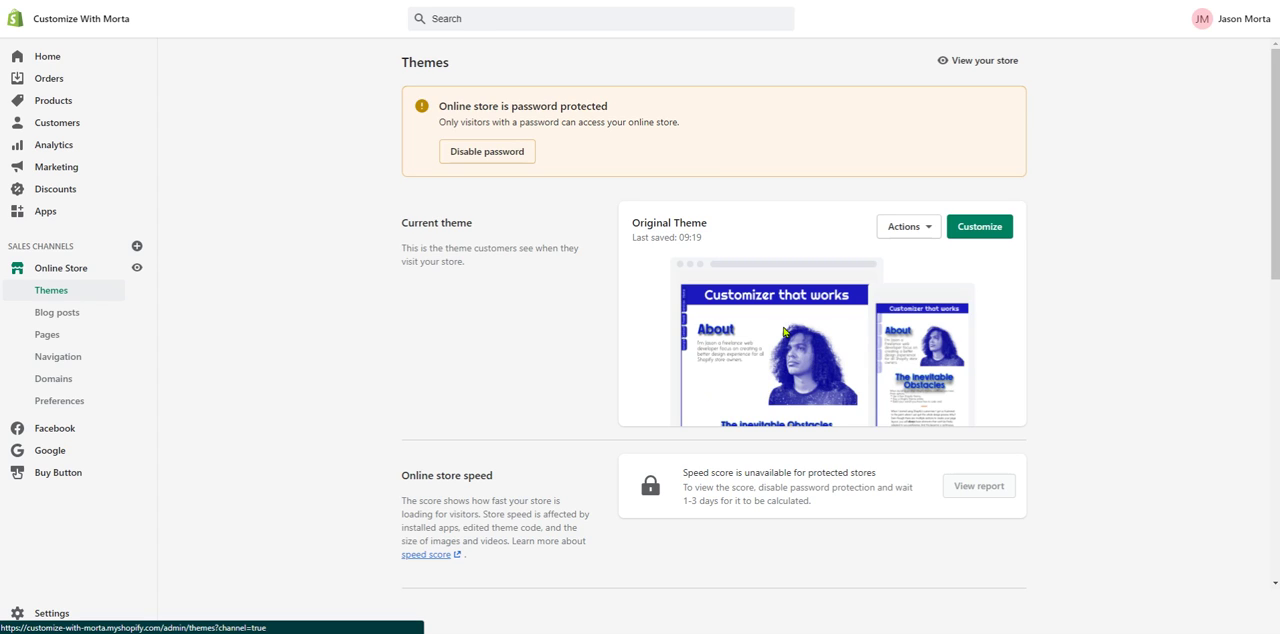
pyautogui.scroll(-3, 785, 332)
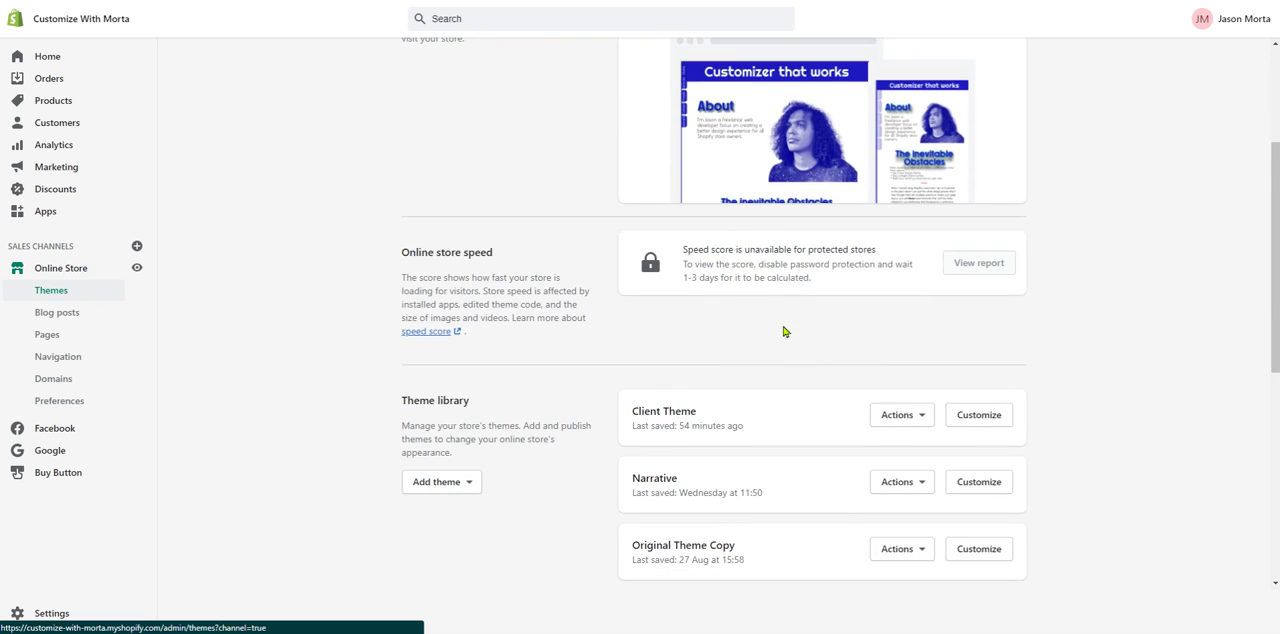
pyautogui.scroll(-1, 785, 332)
pyautogui.scroll(1, 805, 310)
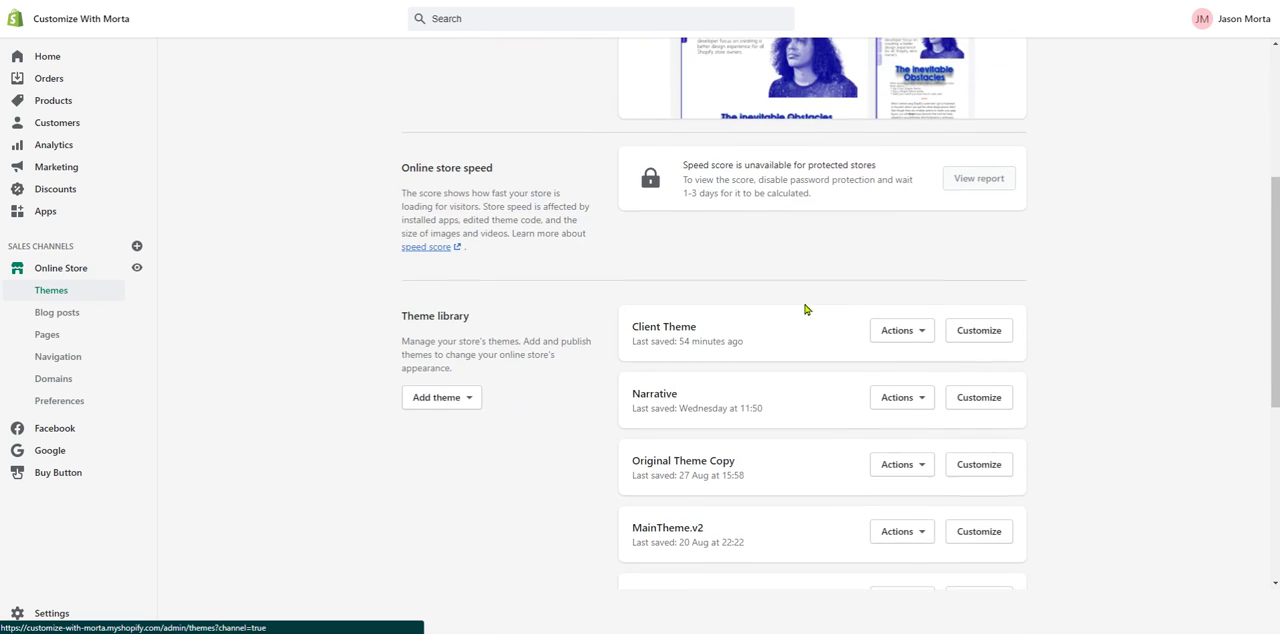
pyautogui.scroll(-1, 837, 331)
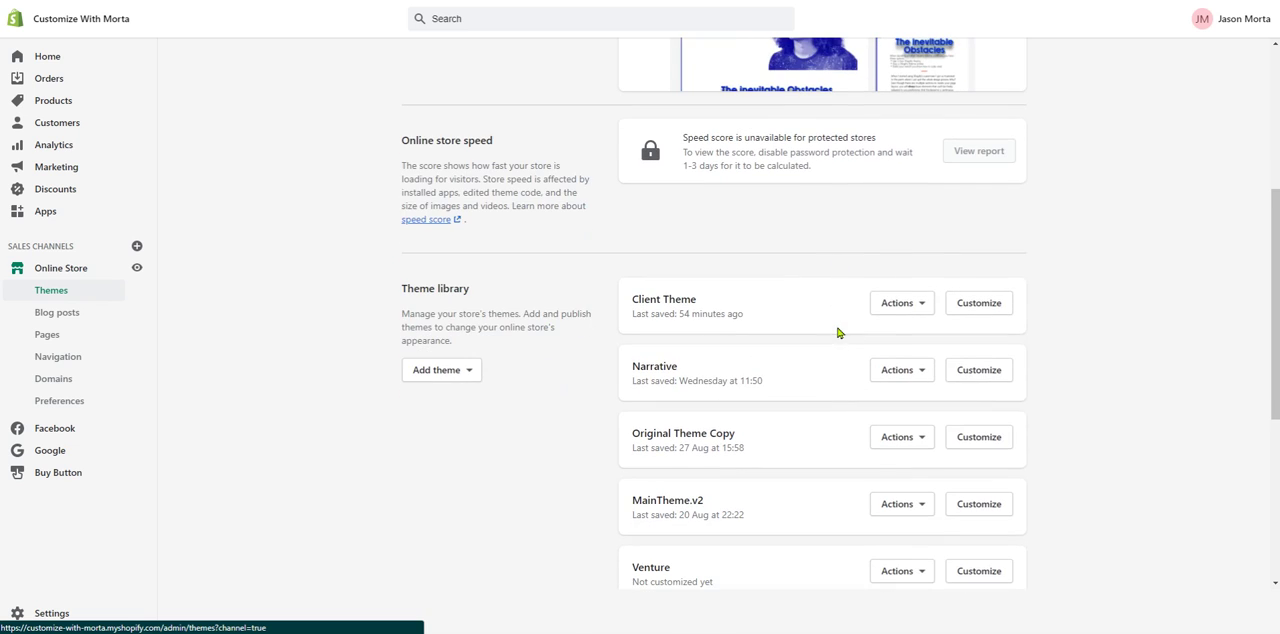
pyautogui.click(922, 310)
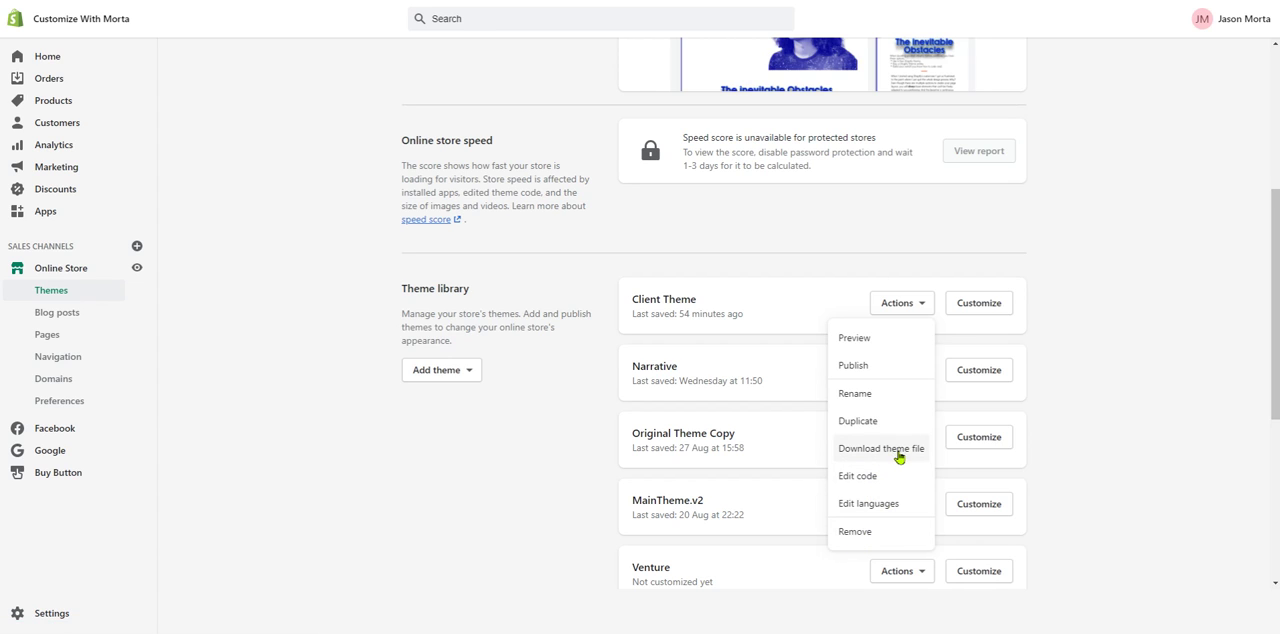
pyautogui.click(847, 263)
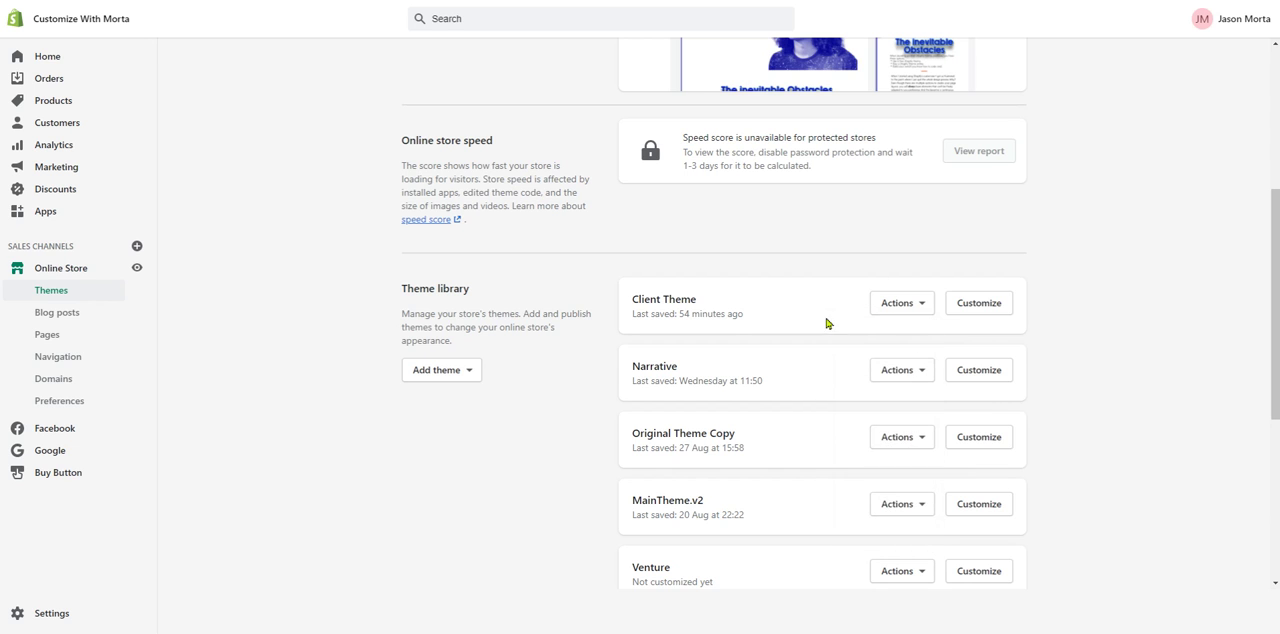
# - Check the actions available for the current Original Theme
pyautogui.scroll(3, 826, 323)
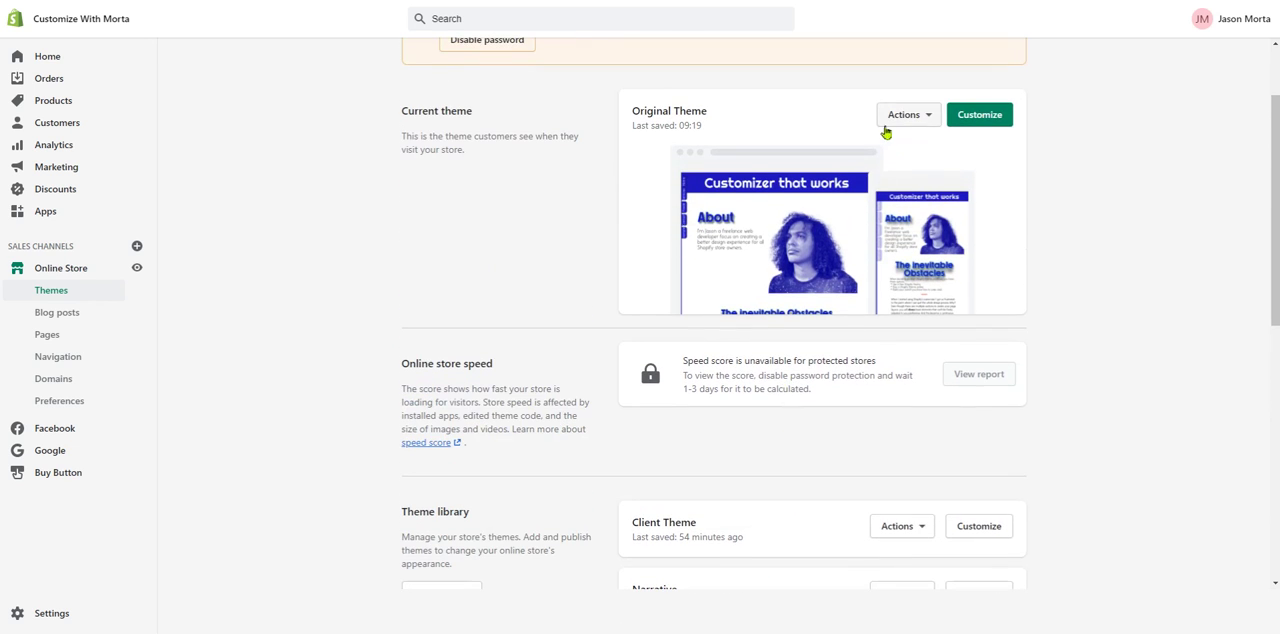
pyautogui.click(929, 116)
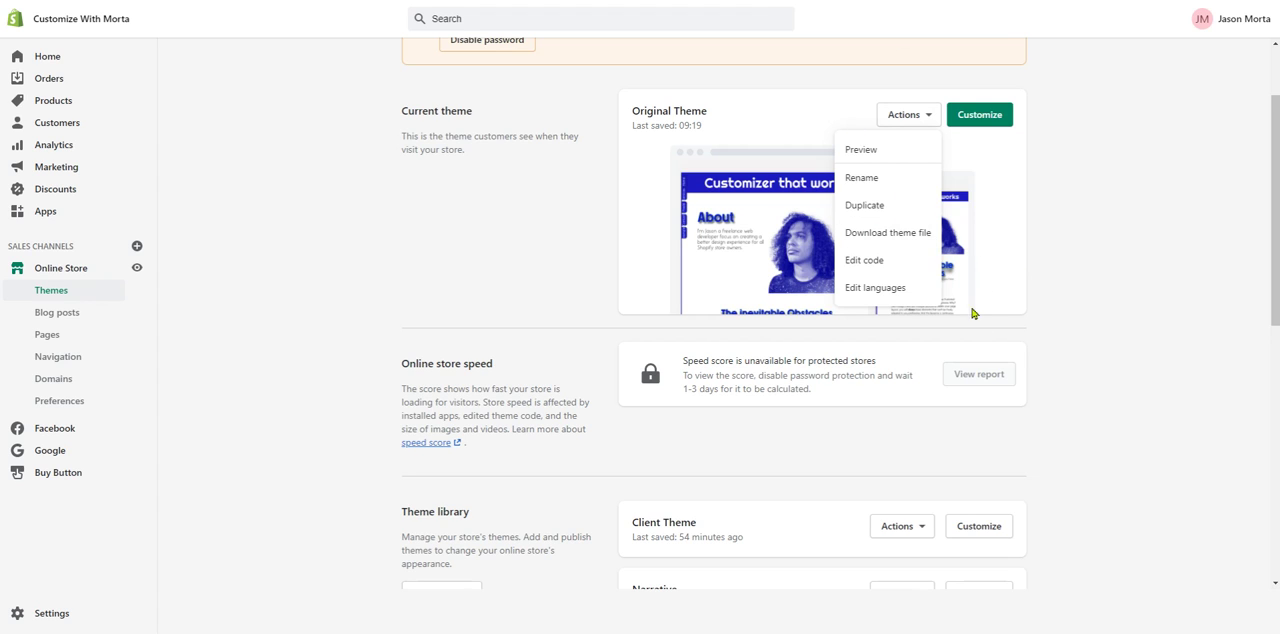
pyautogui.click(1066, 344)
# - Look through the theme library and compare Client Theme's publish, duplicate, download and code editing options with the current theme
pyautogui.scroll(-3, 1066, 344)
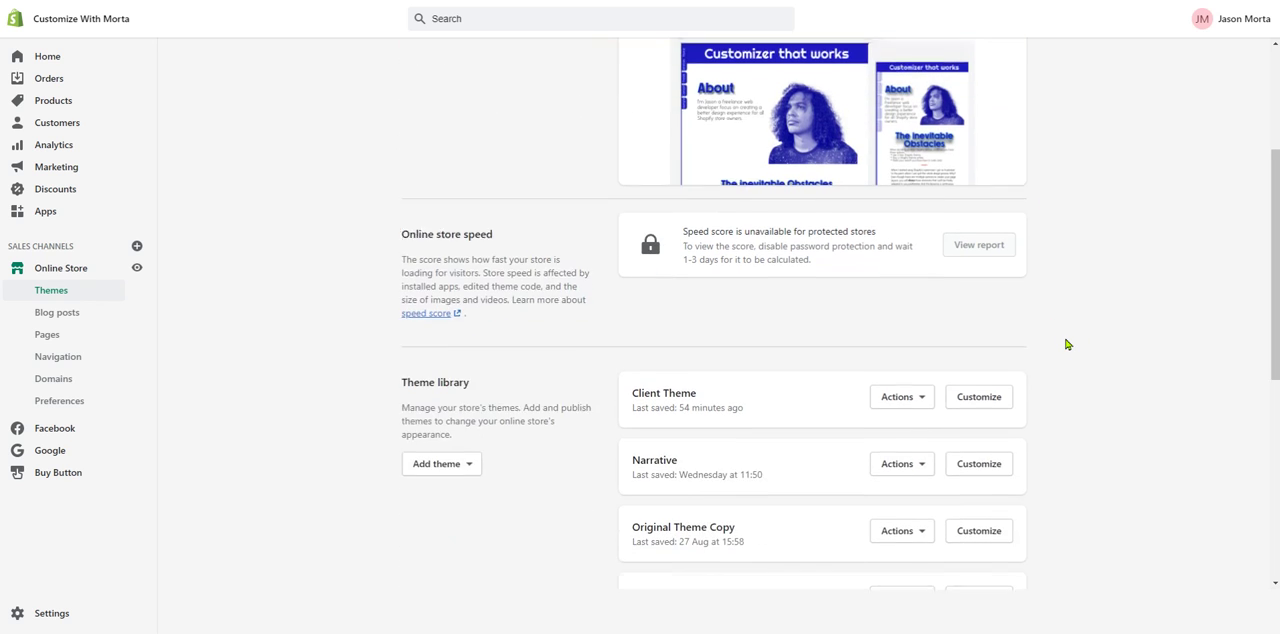
pyautogui.scroll(1, 1055, 330)
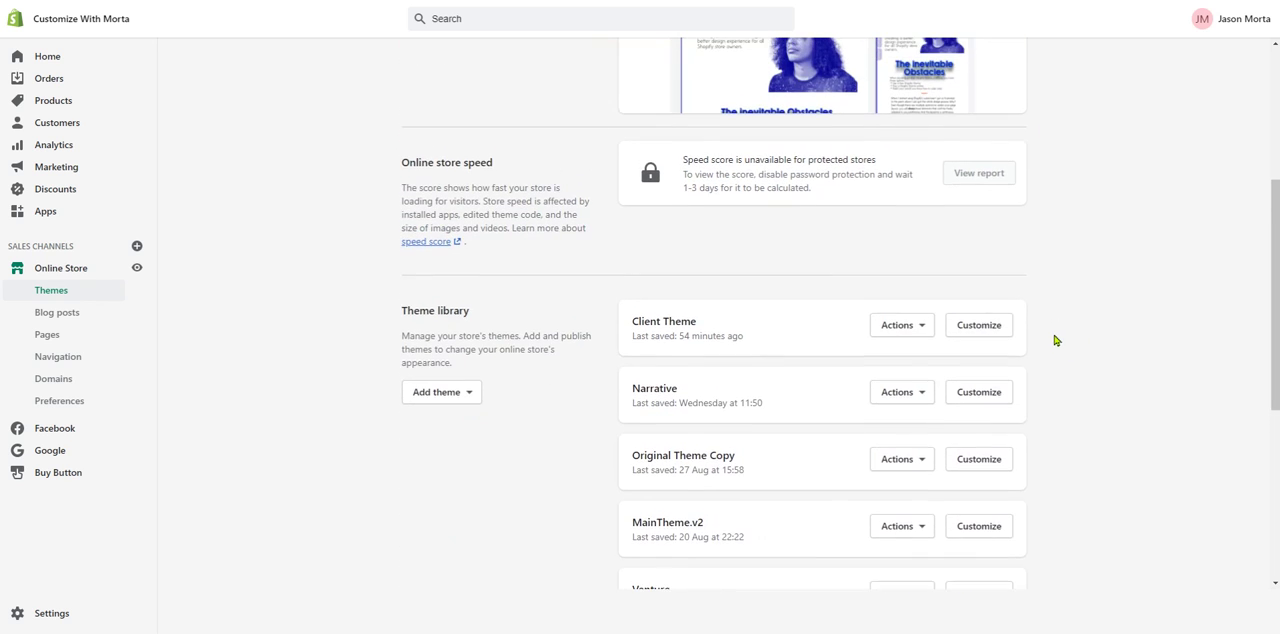
pyautogui.scroll(1, 1055, 341)
pyautogui.scroll(2, 1053, 341)
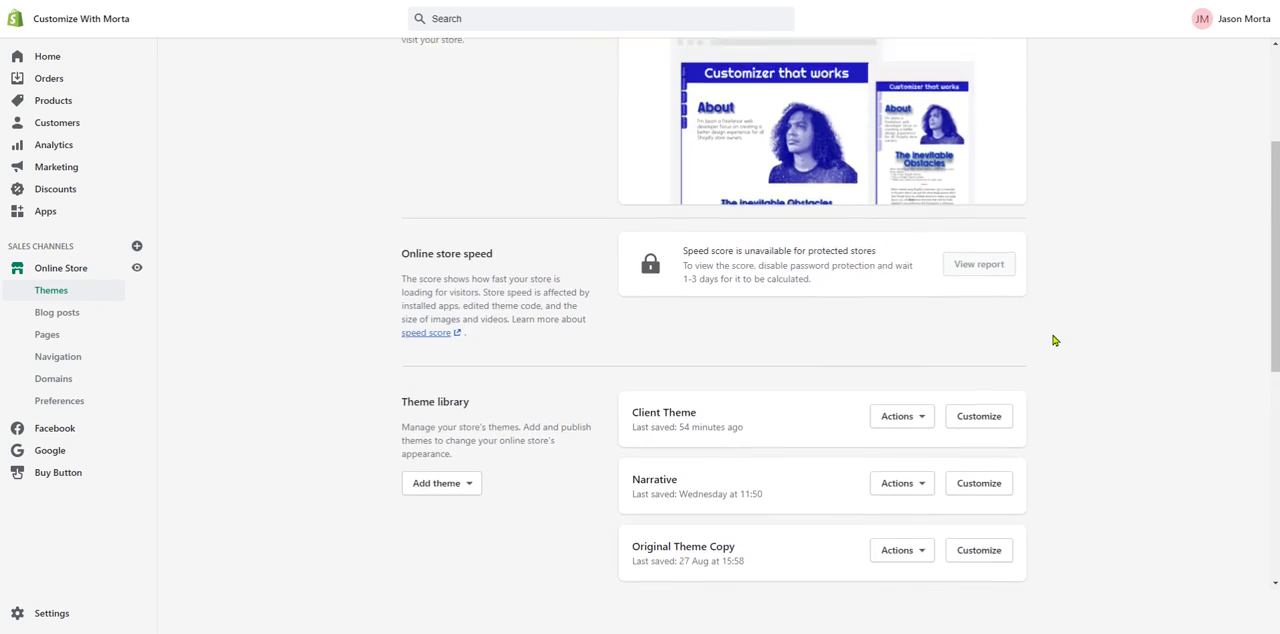
pyautogui.scroll(1, 1001, 261)
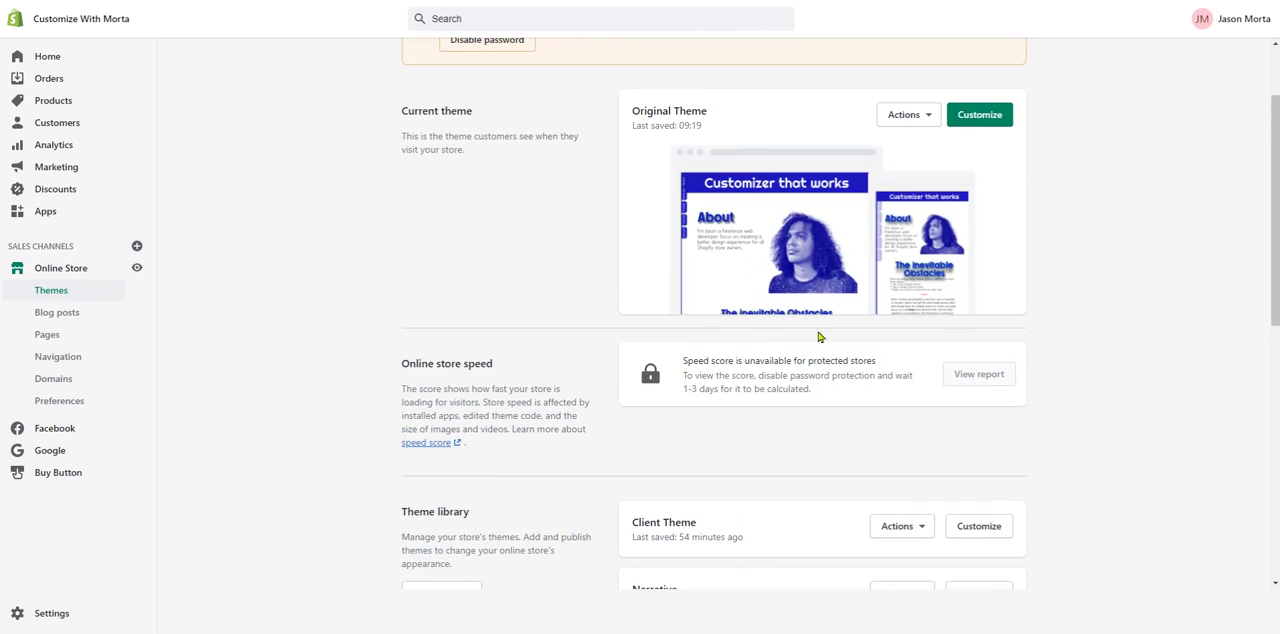
pyautogui.click(917, 531)
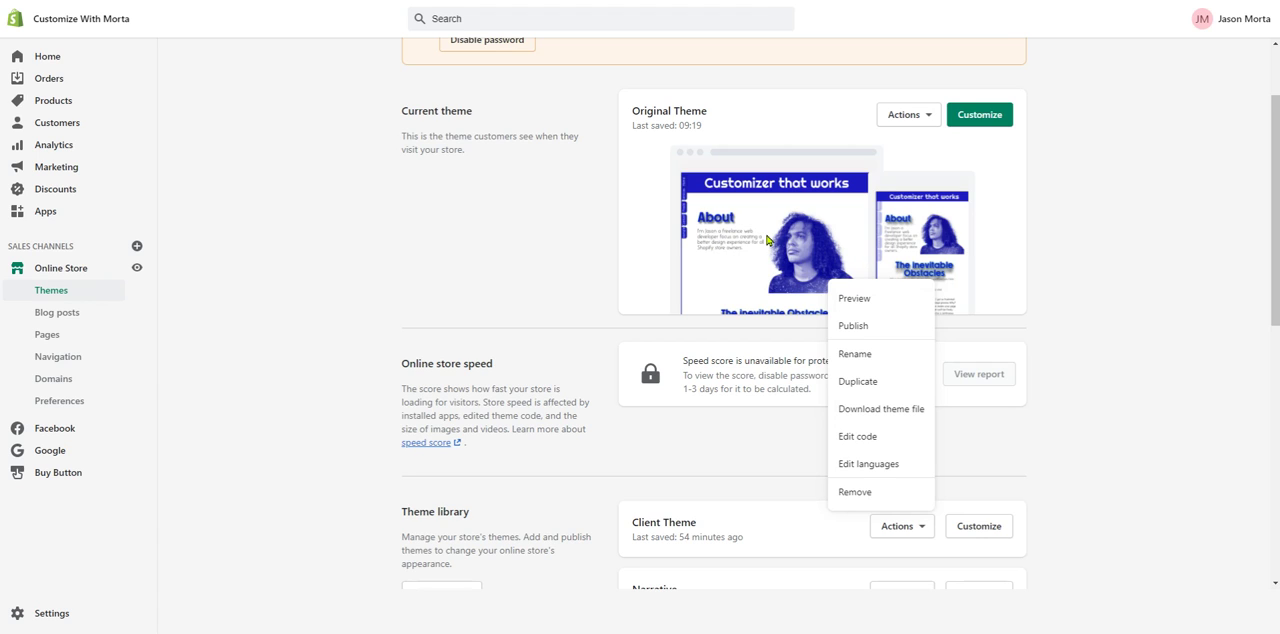
pyautogui.click(1111, 283)
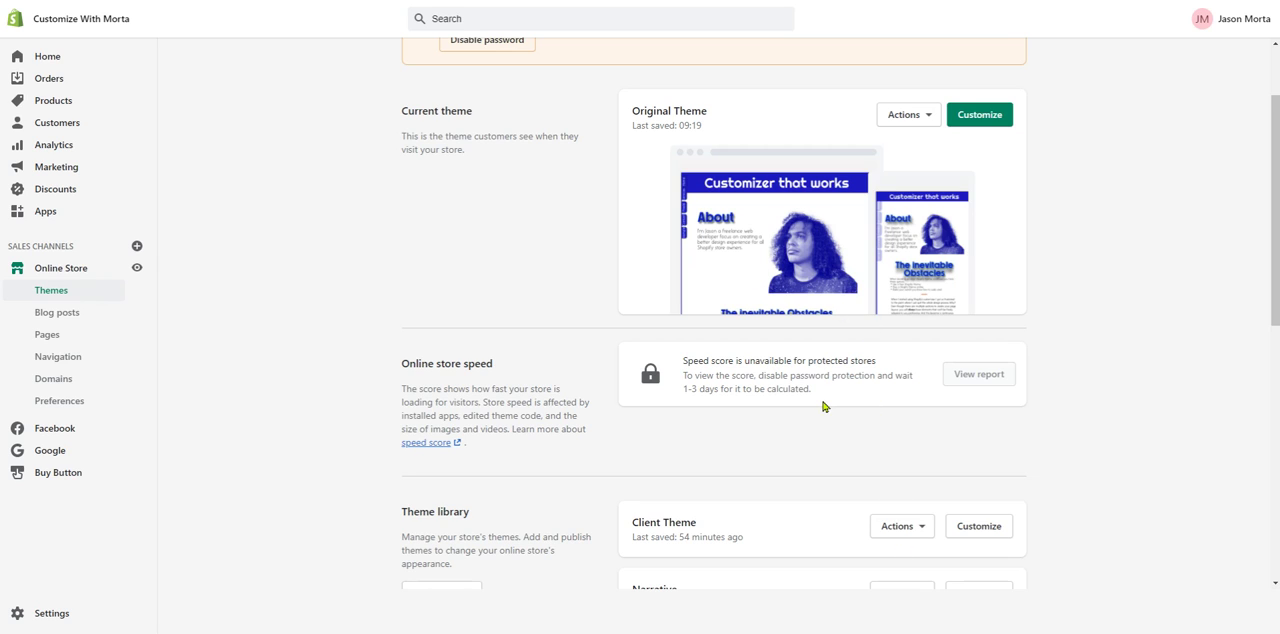
pyautogui.click(919, 530)
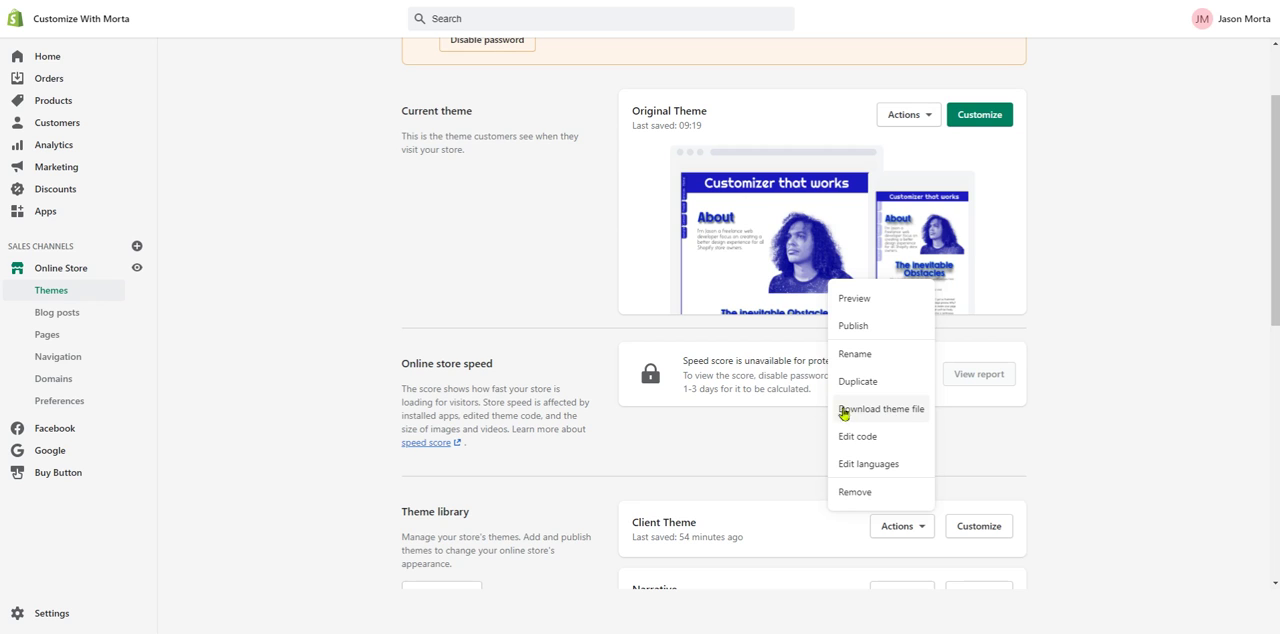
pyautogui.click(518, 214)
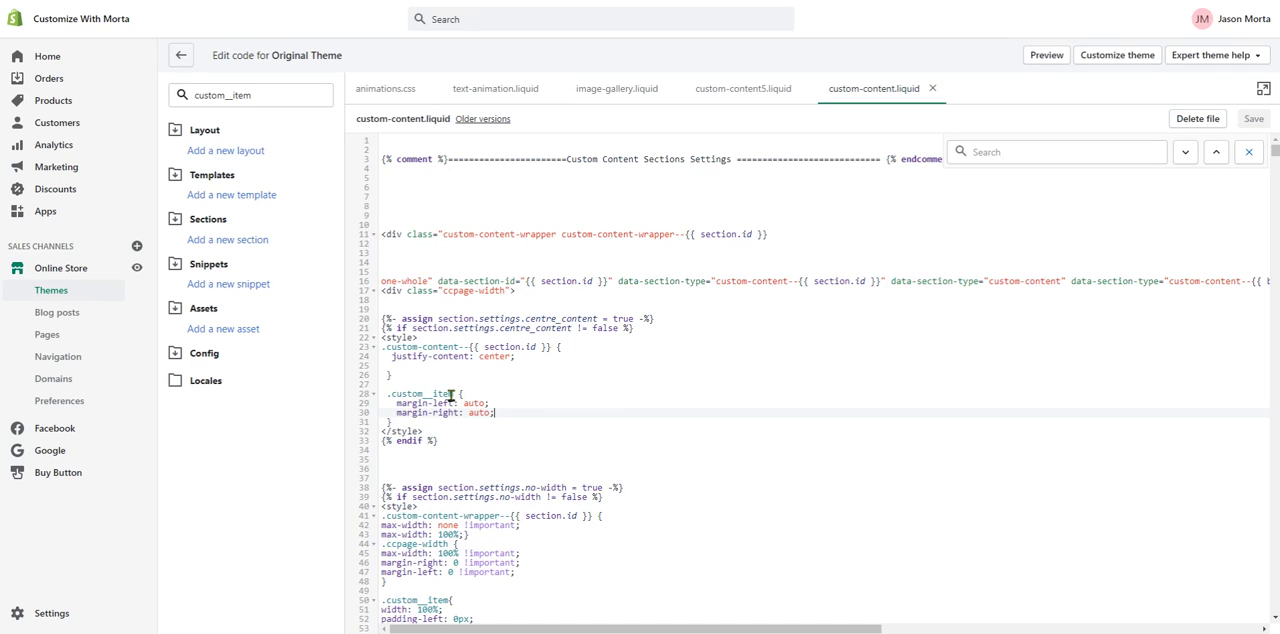
# - Highlight the .custom__item selector in custom-content.liquid, check the file filter, and bring up the search within the open file
pyautogui.moveTo(454, 394); pyautogui.dragTo(381, 394)
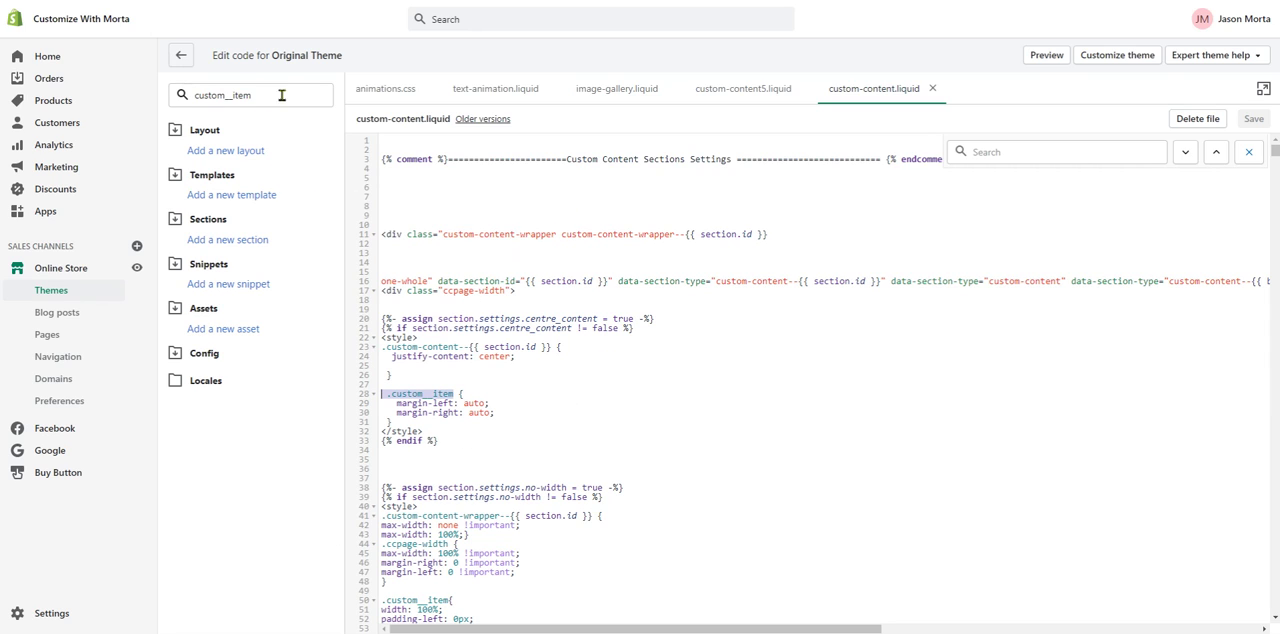
pyautogui.doubleClick(200, 95)
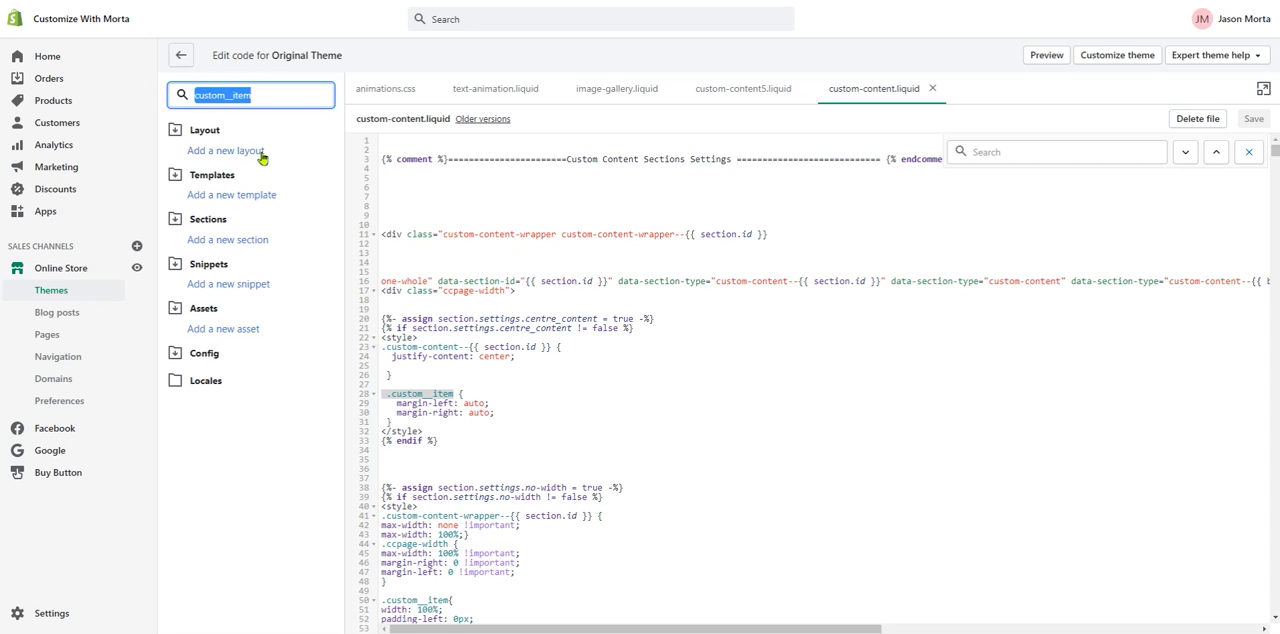
pyautogui.click(247, 95)
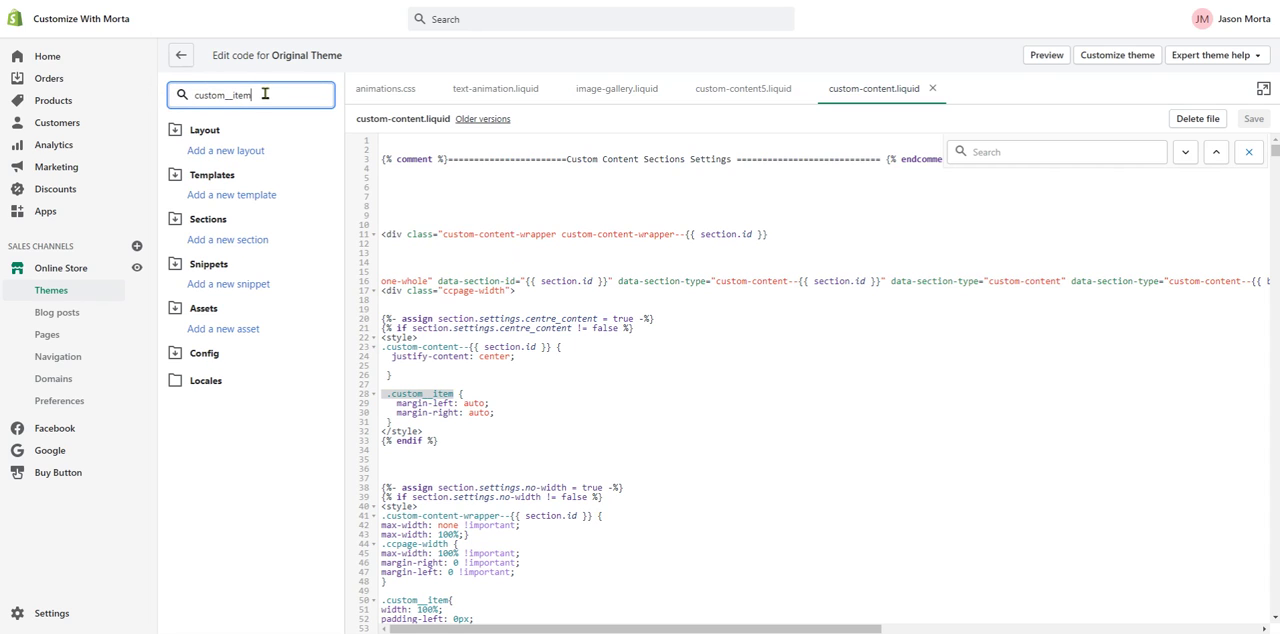
pyautogui.click(931, 427)
pyautogui.hotkey('ctrl', 'f')
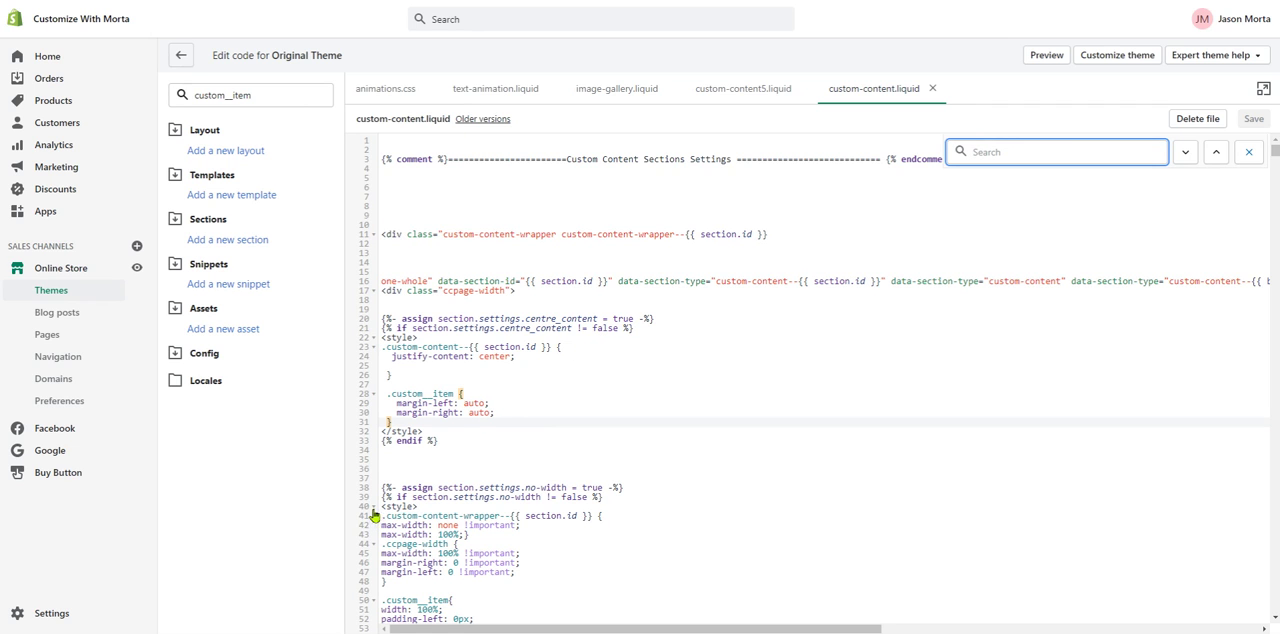
# - Switch to Visual Studio Code and search all theme files for "custom"
pyautogui.hotkey('alt', 'Tab')
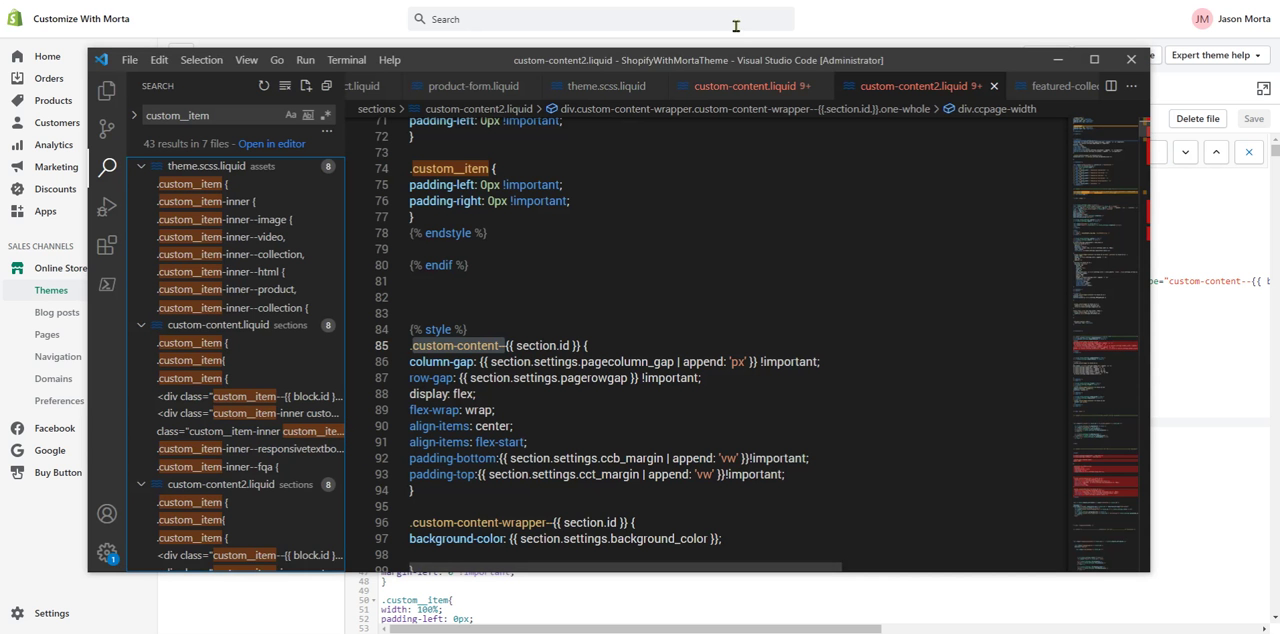
pyautogui.moveTo(738, 60); pyautogui.dragTo(788, 60)
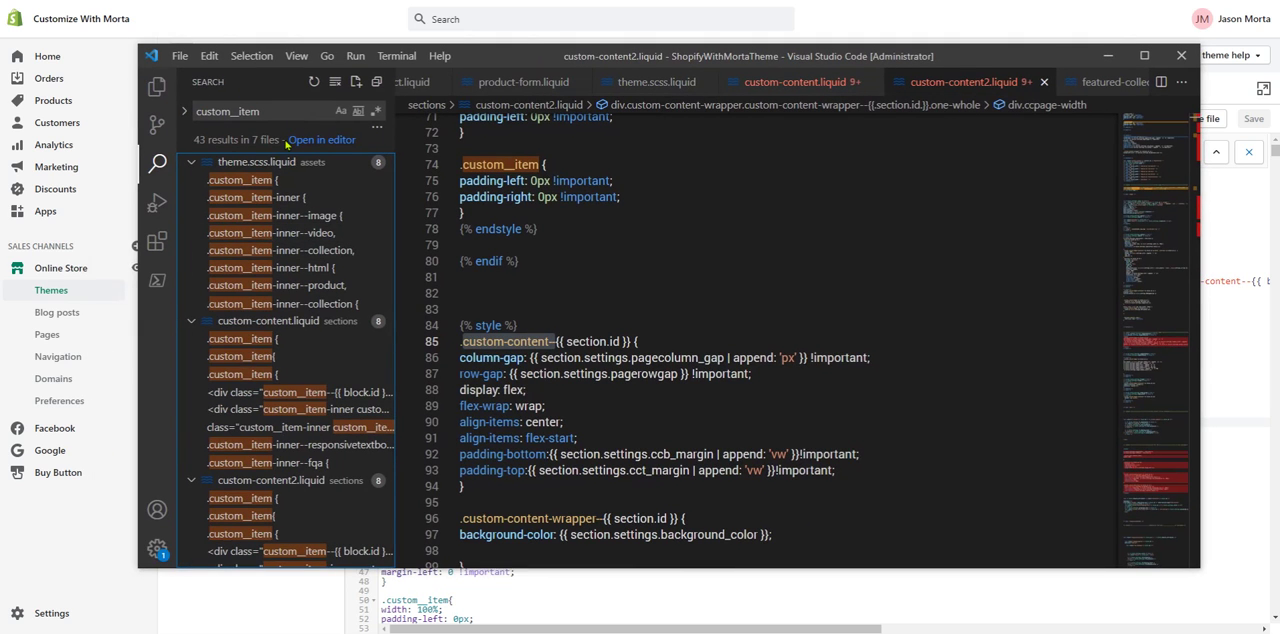
pyautogui.click(275, 110)
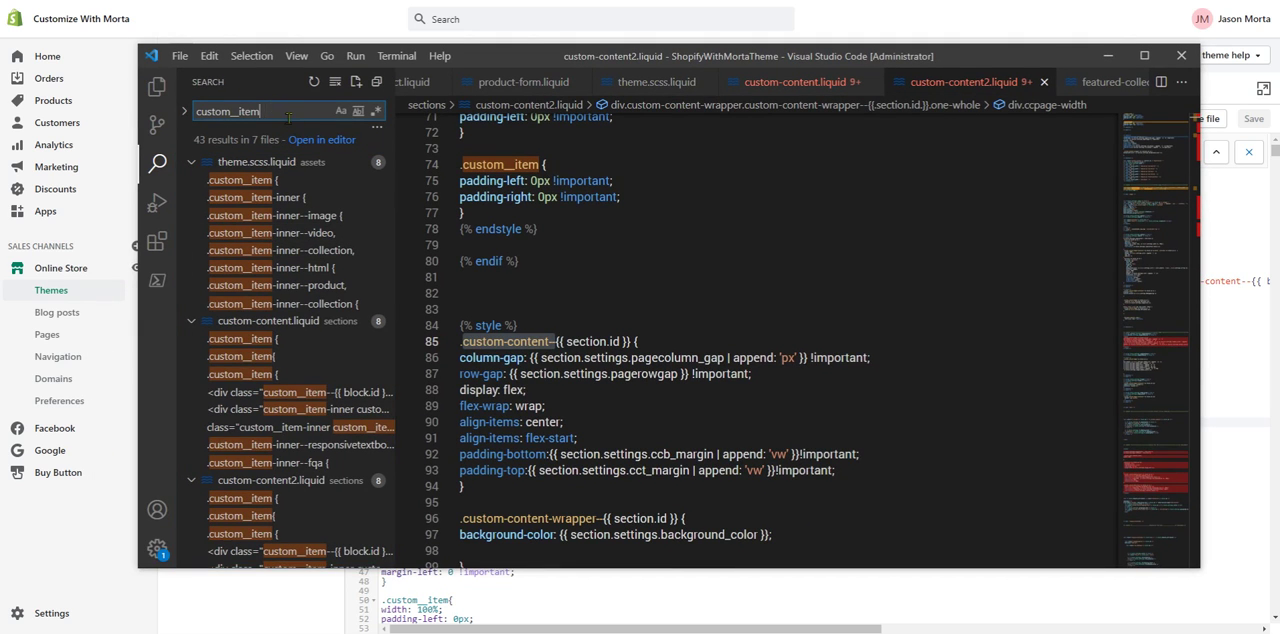
pyautogui.press('BackSpace')
pyautogui.press('BackSpace')
pyautogui.press('BackSpace')
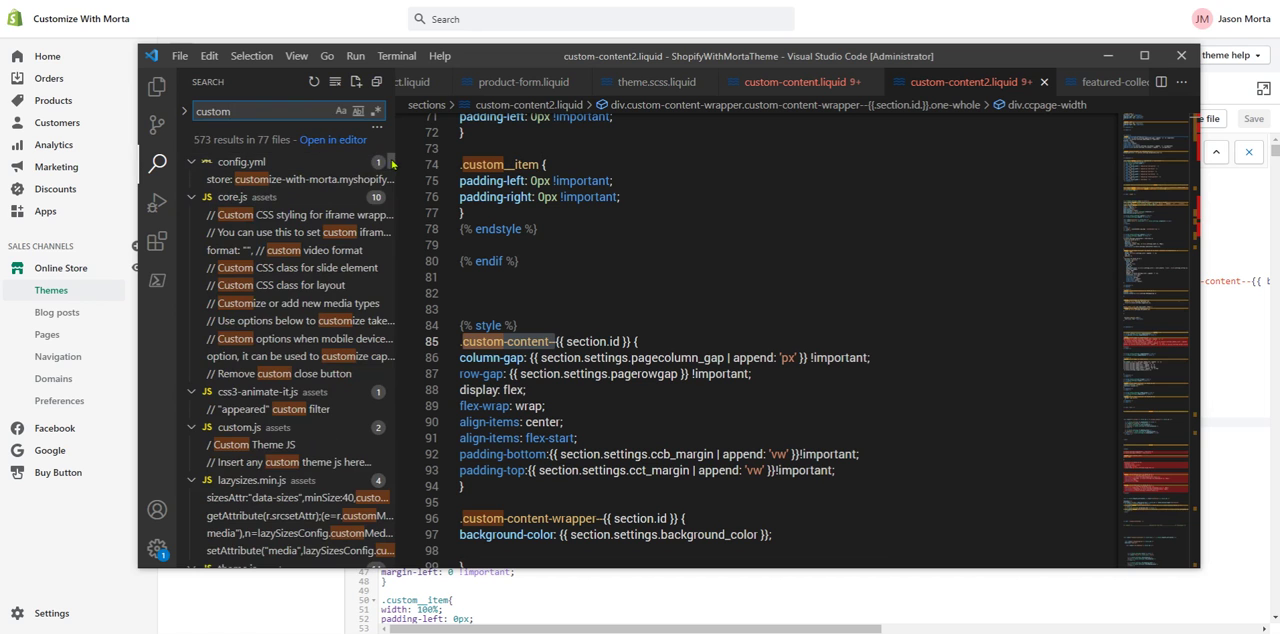
# - Look through the "custom" search results across the theme files, from config.yml to settings_data.json
pyautogui.scroll(-15, 392, 190)
pyautogui.scroll(-10, 395, 195)
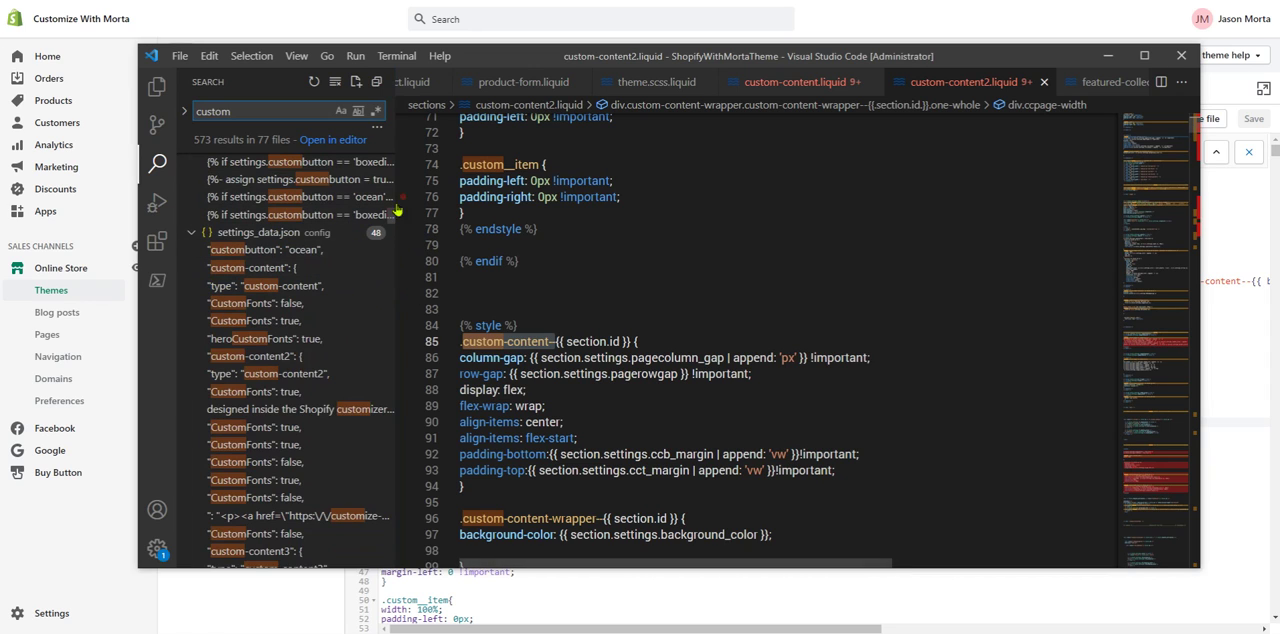
pyautogui.moveTo(390, 218); pyautogui.dragTo(394, 161)
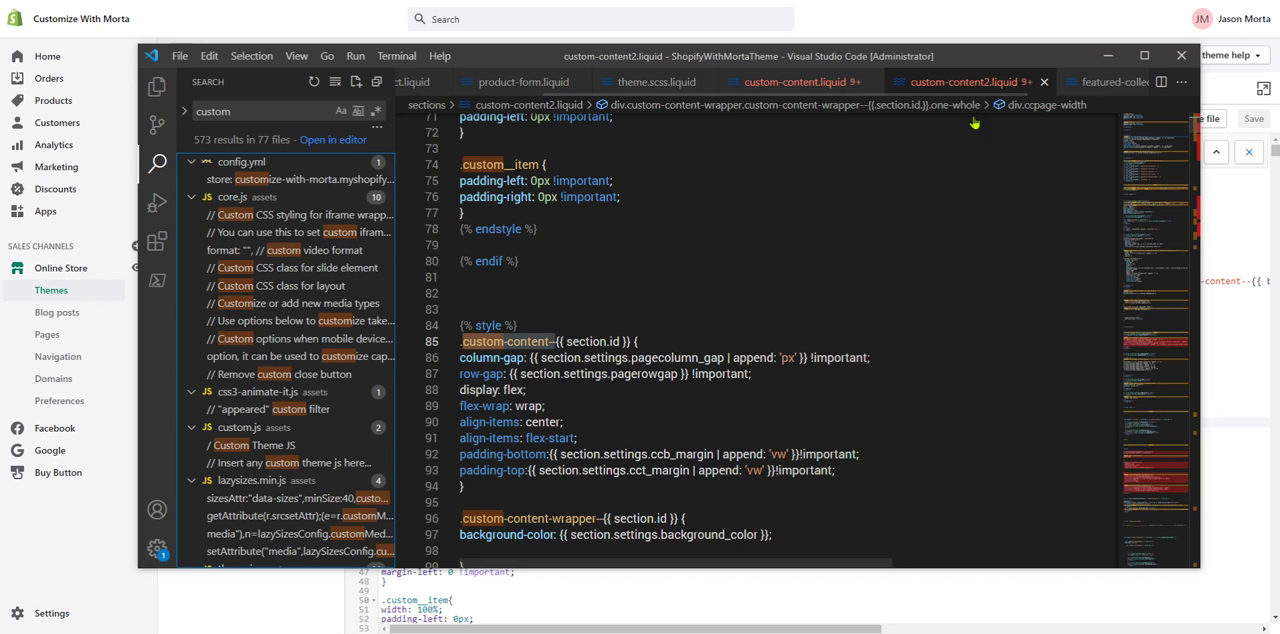
# - Return to the Shopify code editor and clear the custom__item file filter
pyautogui.click(1109, 57)
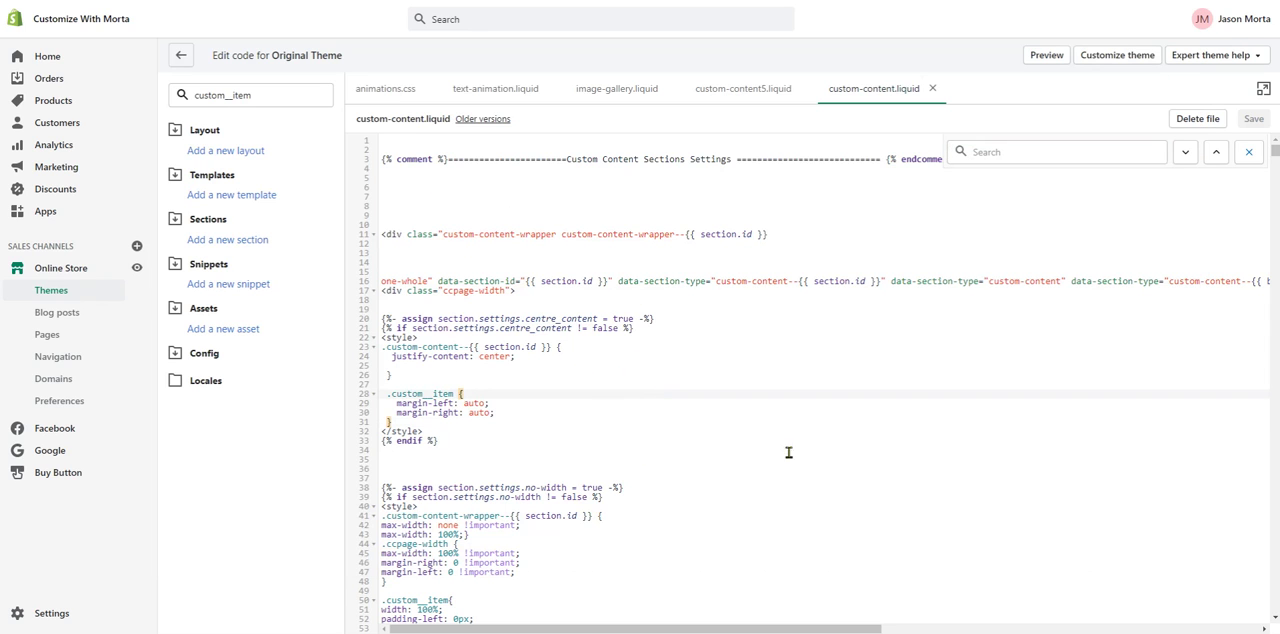
pyautogui.moveTo(265, 92); pyautogui.dragTo(112, 84)
pyautogui.press('BackSpace')
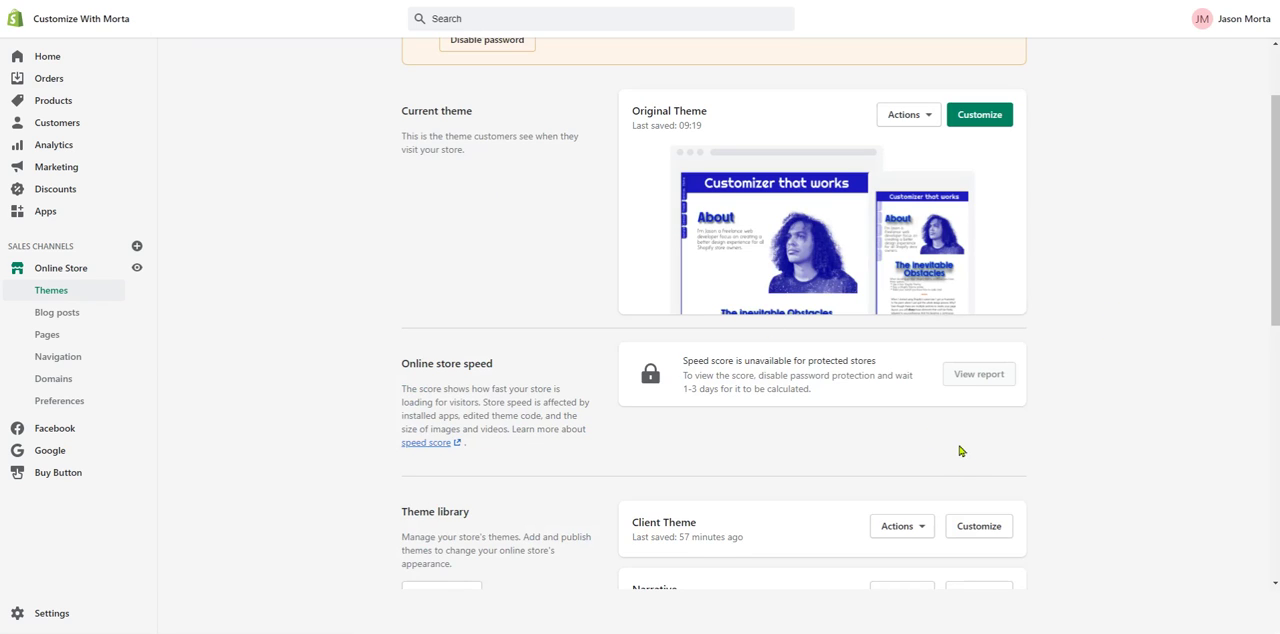
# - Examine the publish, duplicate, download and code editing actions available for Client Theme in the theme library
pyautogui.scroll(-1, 766, 451)
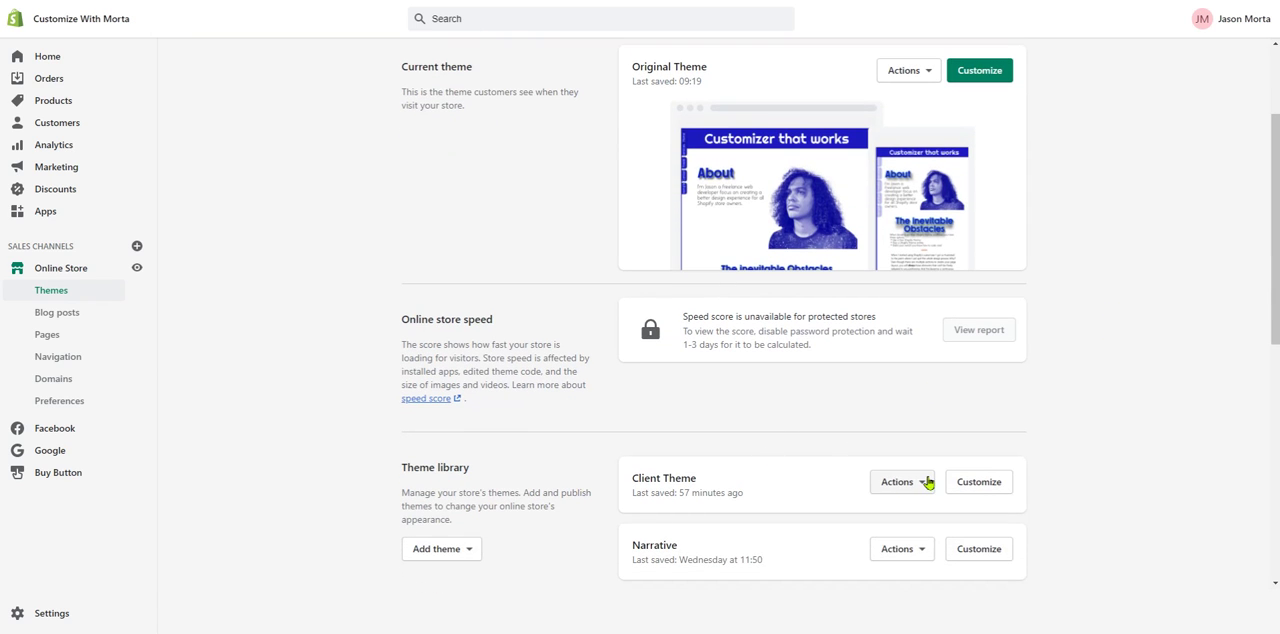
pyautogui.click(922, 482)
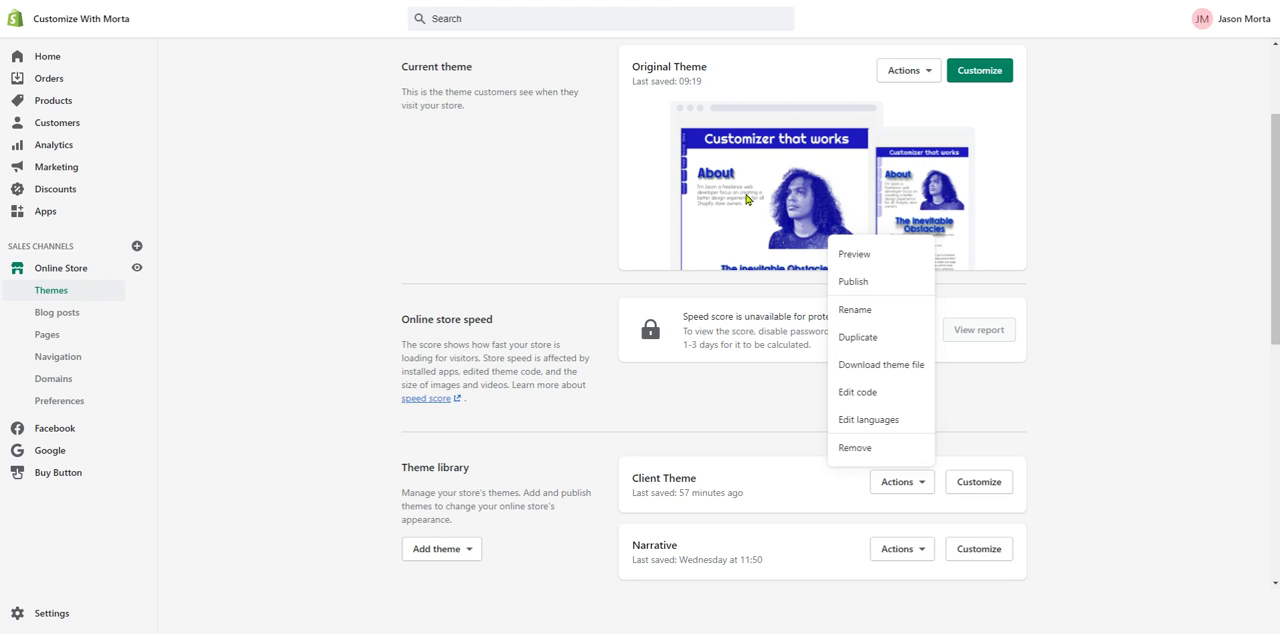
pyautogui.click(695, 405)
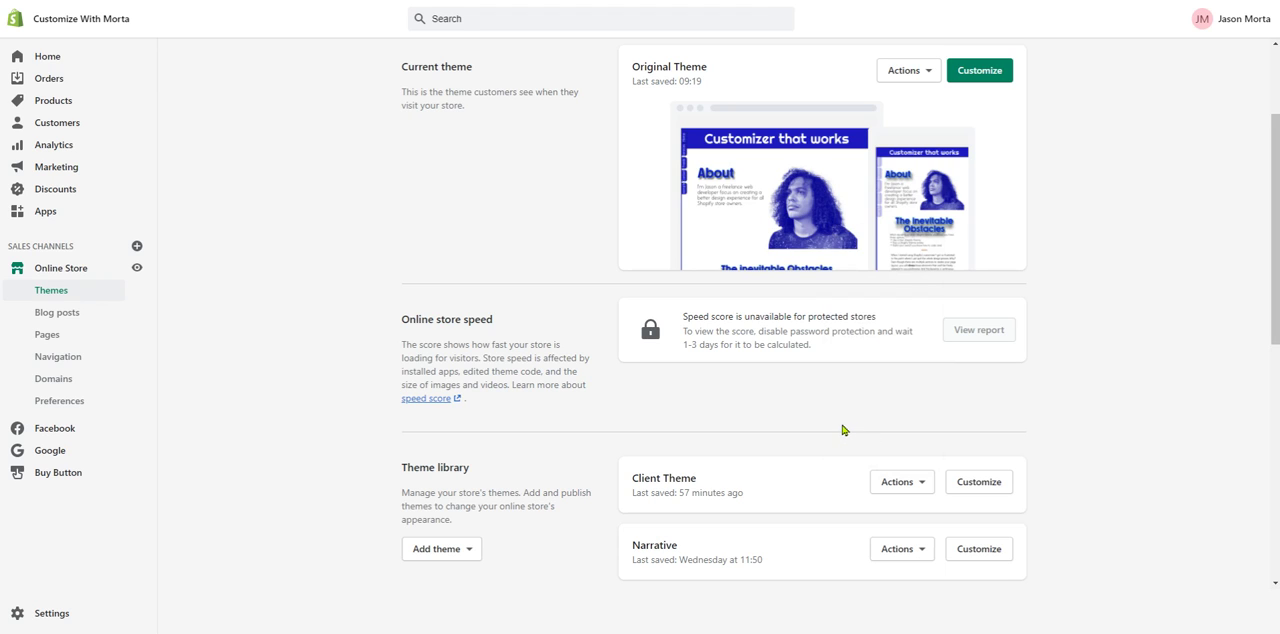
pyautogui.click(922, 488)
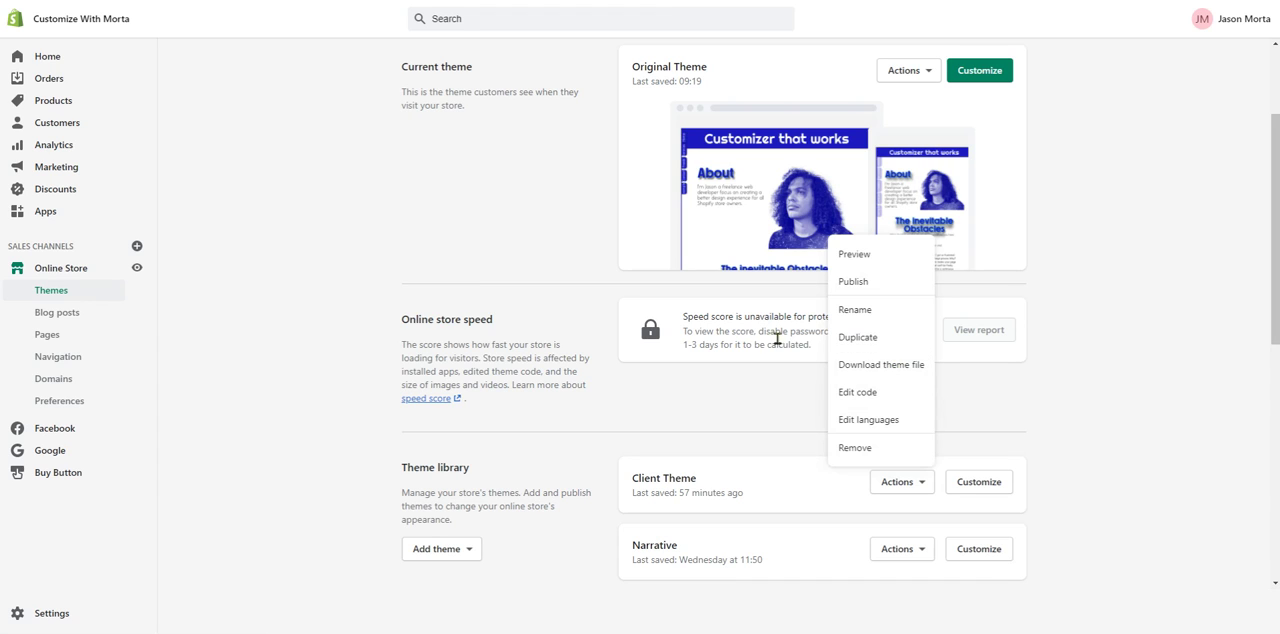
pyautogui.click(795, 386)
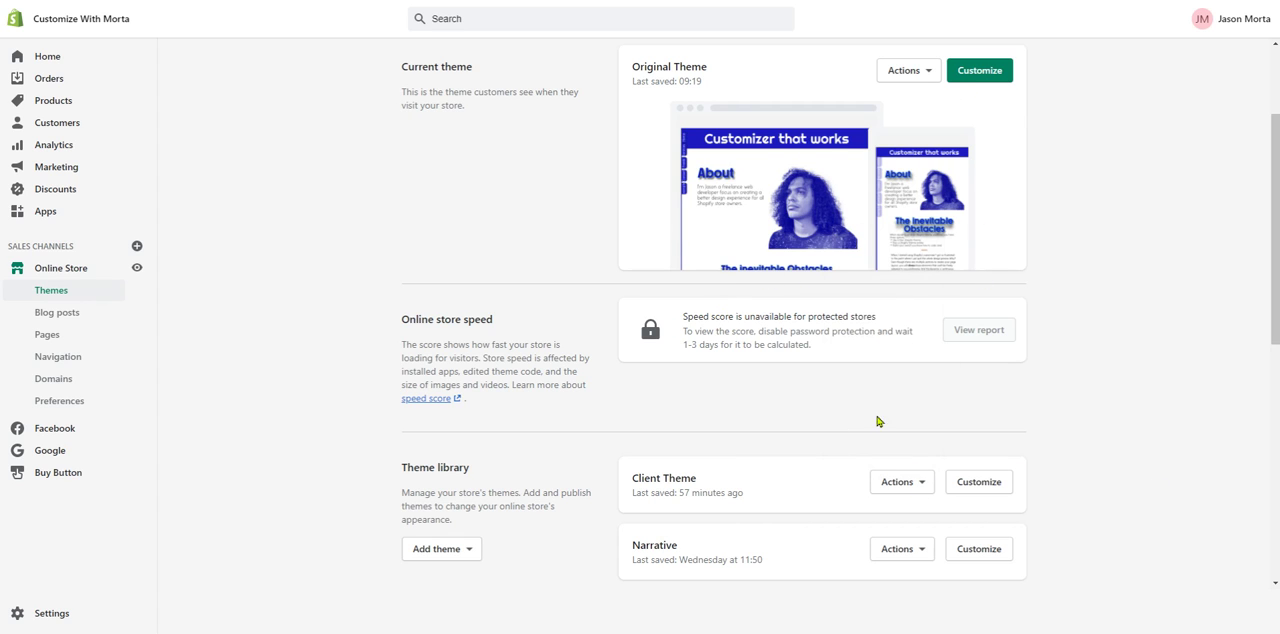
# - Check the zip file upload option for adding a theme to the library, and dismiss it without adding a file
pyautogui.scroll(-1, 549, 522)
pyautogui.click(449, 440)
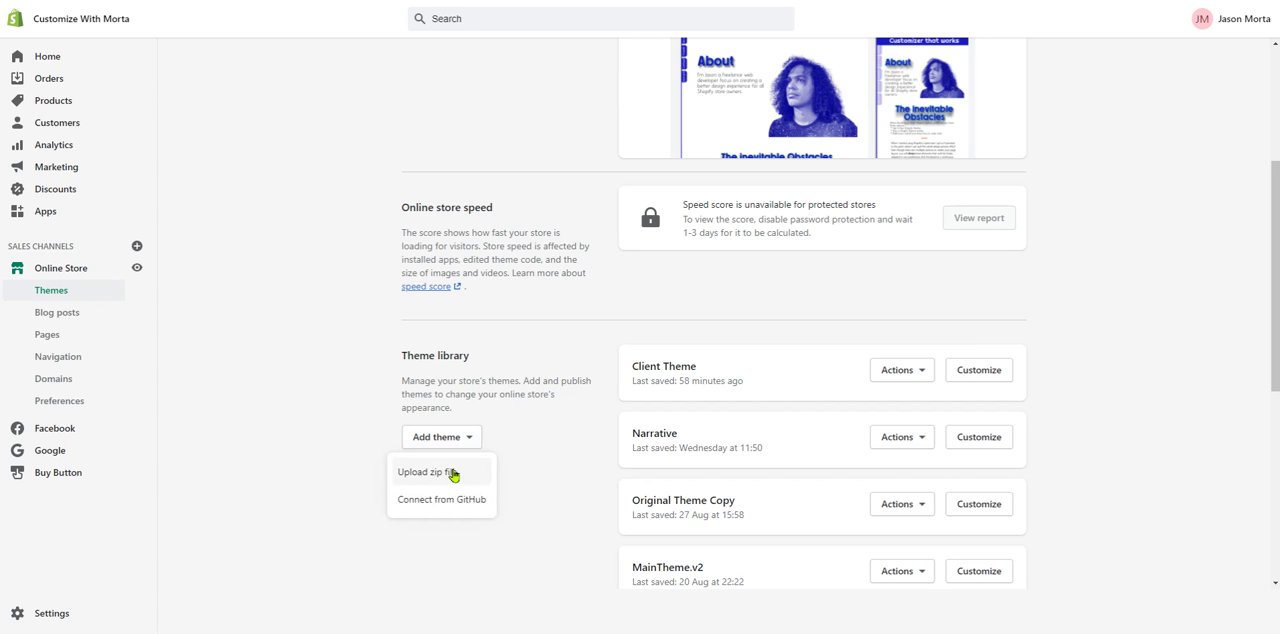
pyautogui.click(452, 472)
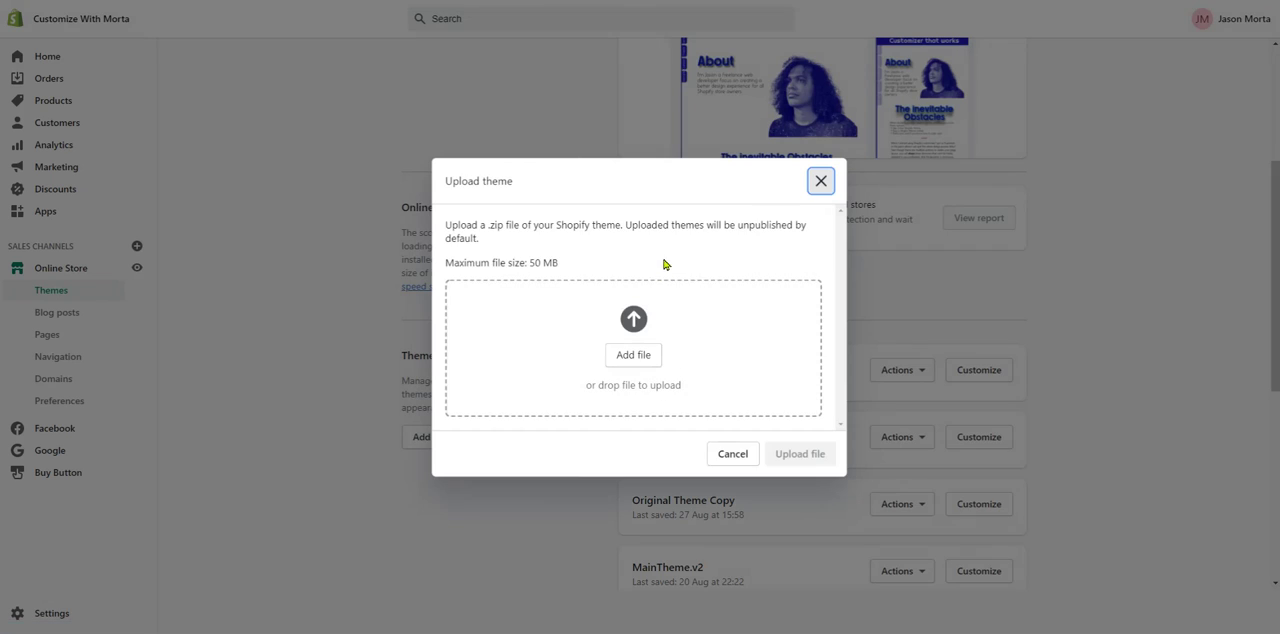
pyautogui.click(818, 182)
# - Bring up the removal confirmation for Client Theme in the theme library and dismiss it without removing the theme
pyautogui.scroll(2, 744, 400)
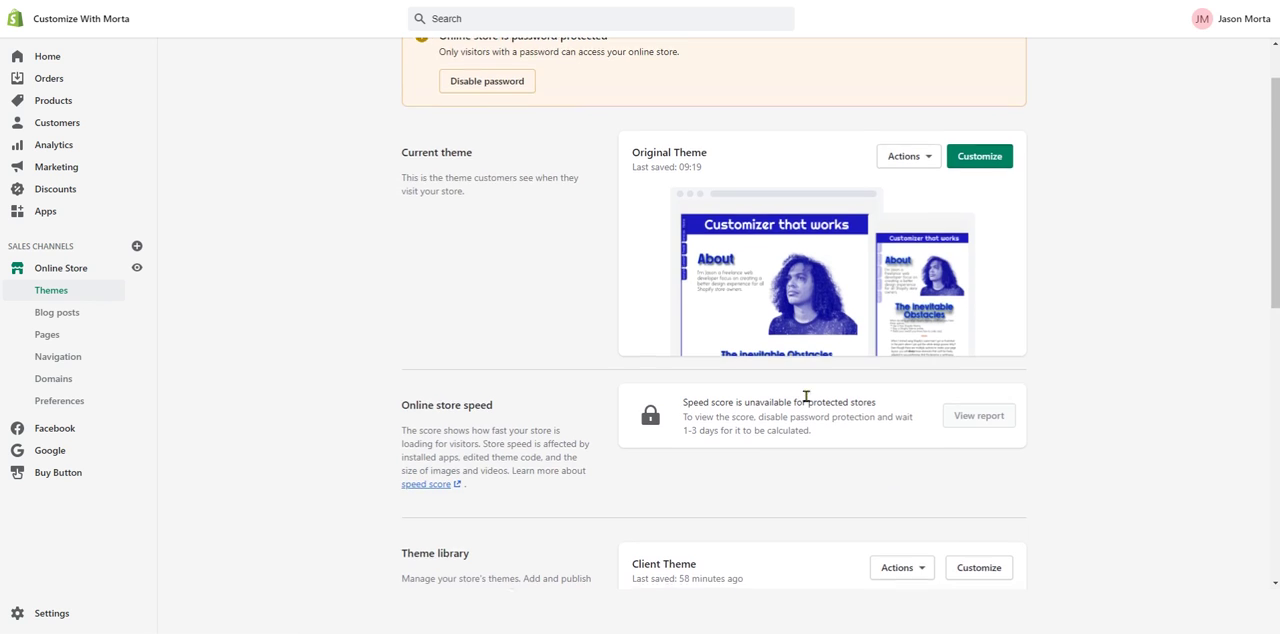
pyautogui.scroll(-1, 810, 397)
pyautogui.scroll(1, 810, 397)
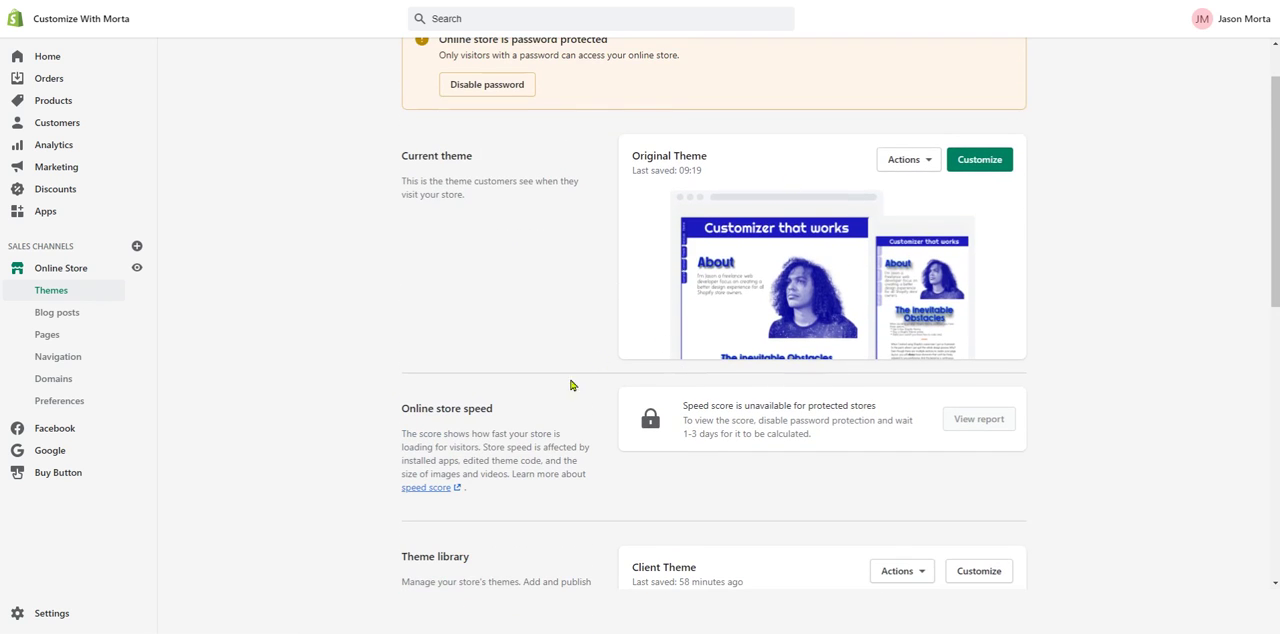
pyautogui.scroll(-1, 571, 385)
pyautogui.scroll(-1, 857, 403)
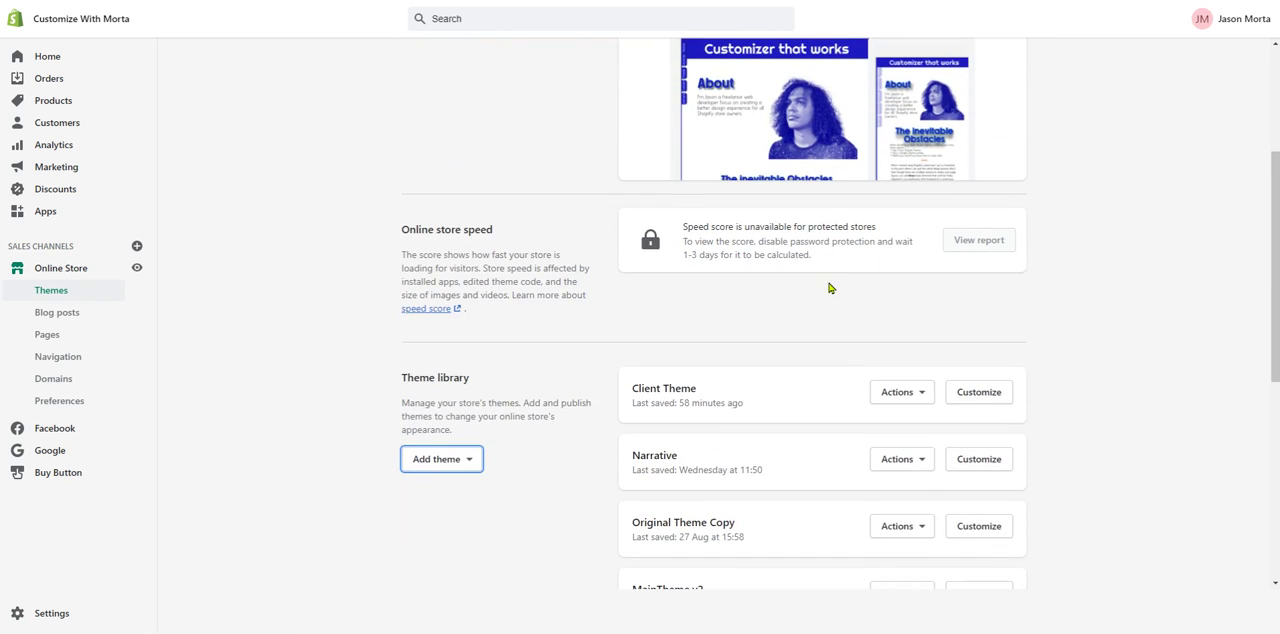
pyautogui.click(900, 392)
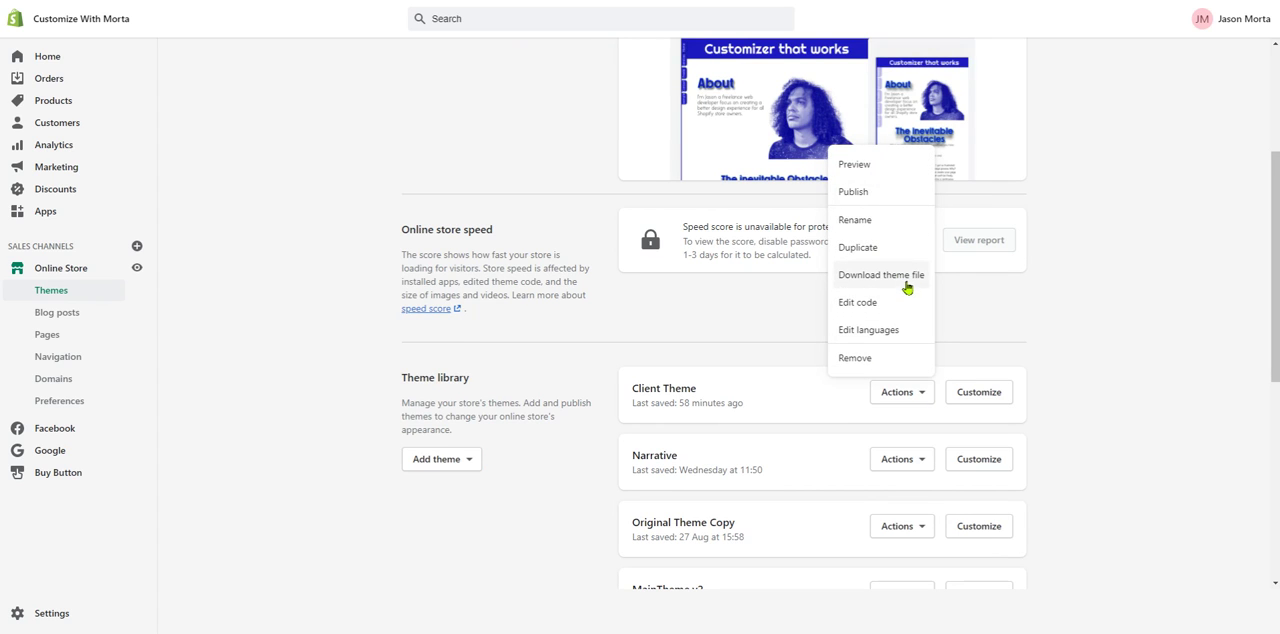
pyautogui.click(911, 361)
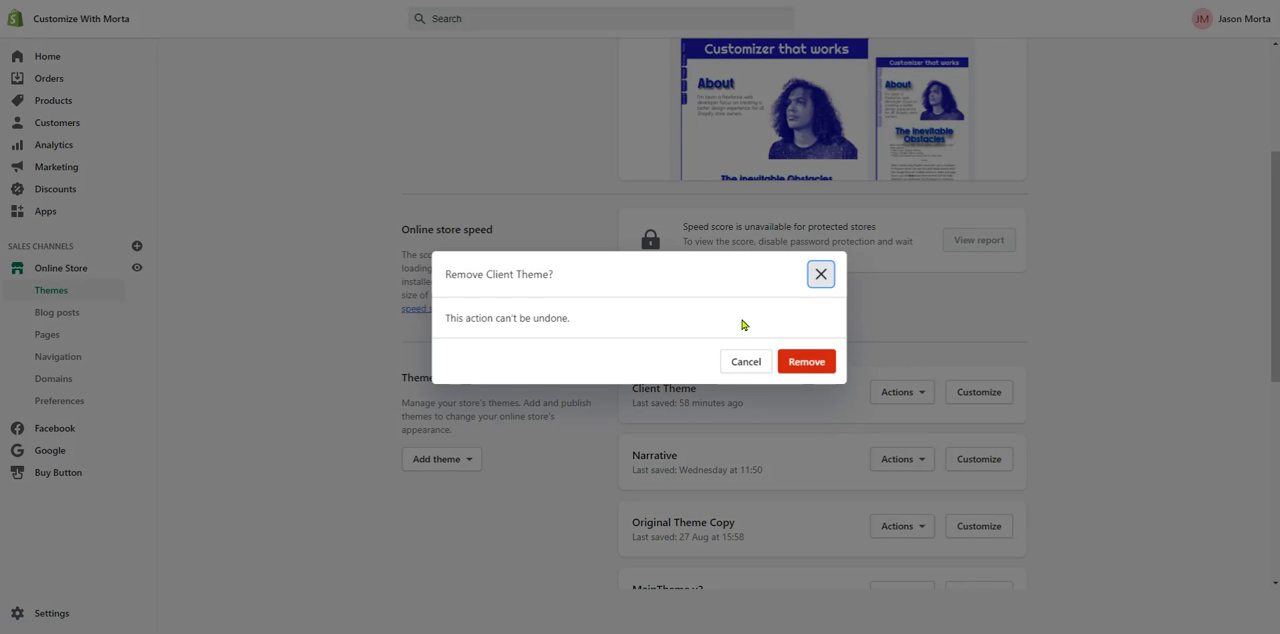
pyautogui.click(819, 279)
pyautogui.scroll(2, 840, 310)
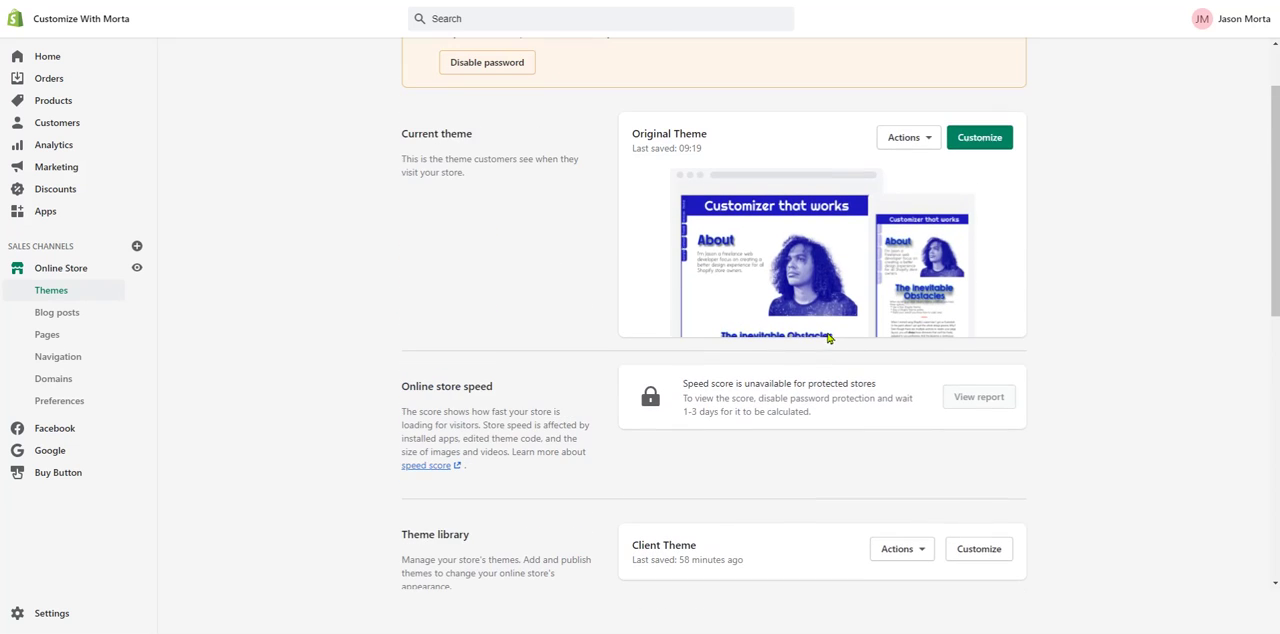
pyautogui.scroll(1, 729, 505)
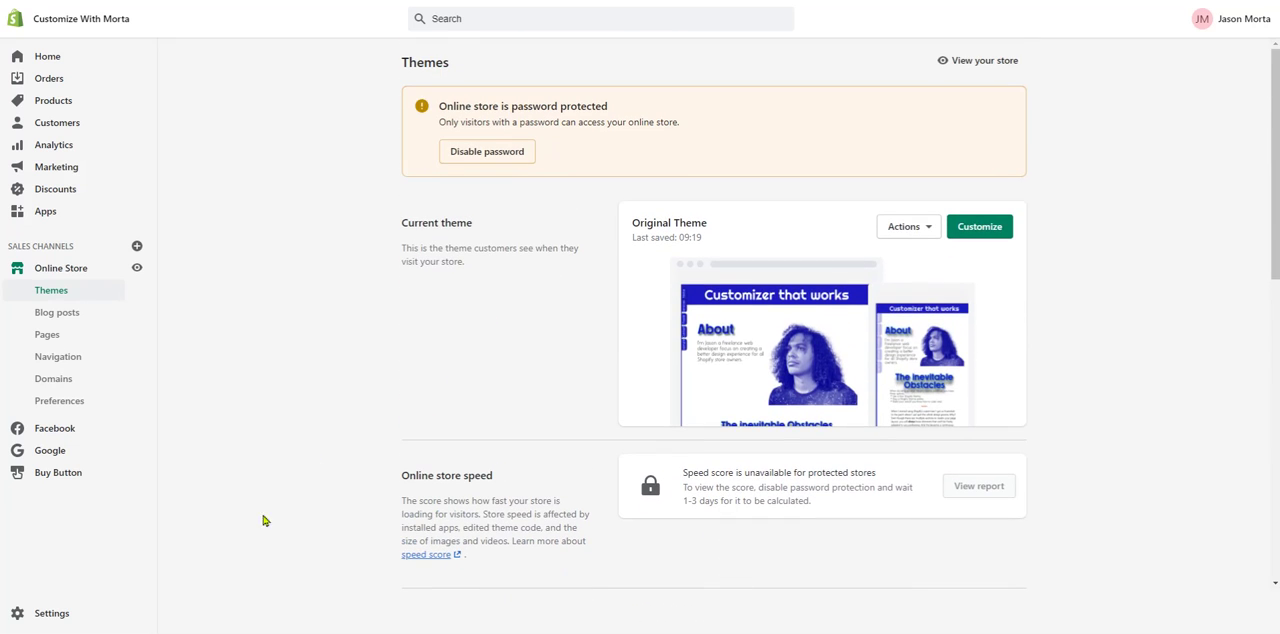